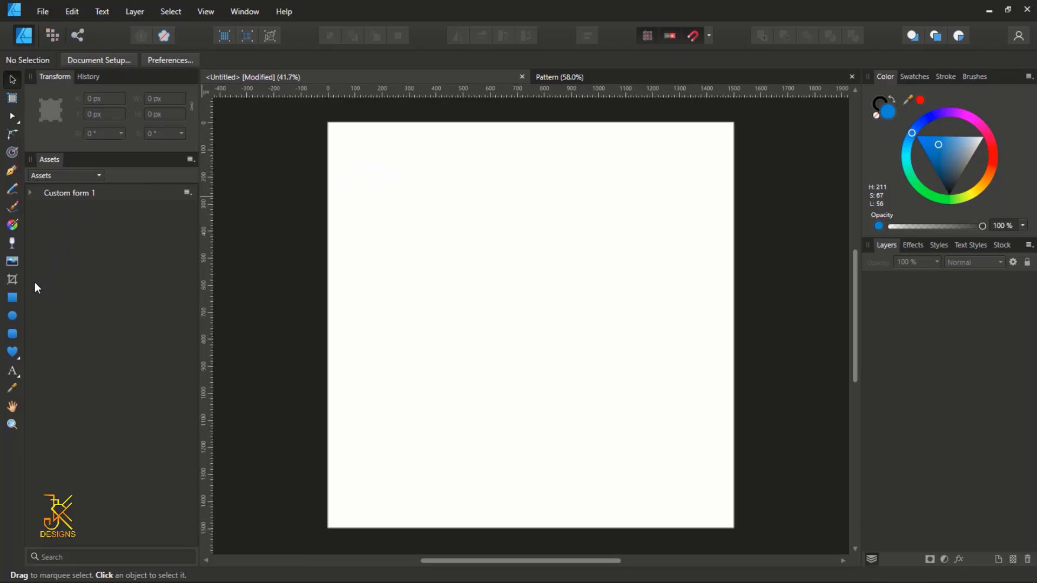
Step: Draw a rectangle near the page's upper-left corner and set its width and height to 100 px
{"action": "left_click", "coordinate": [15, 297]}
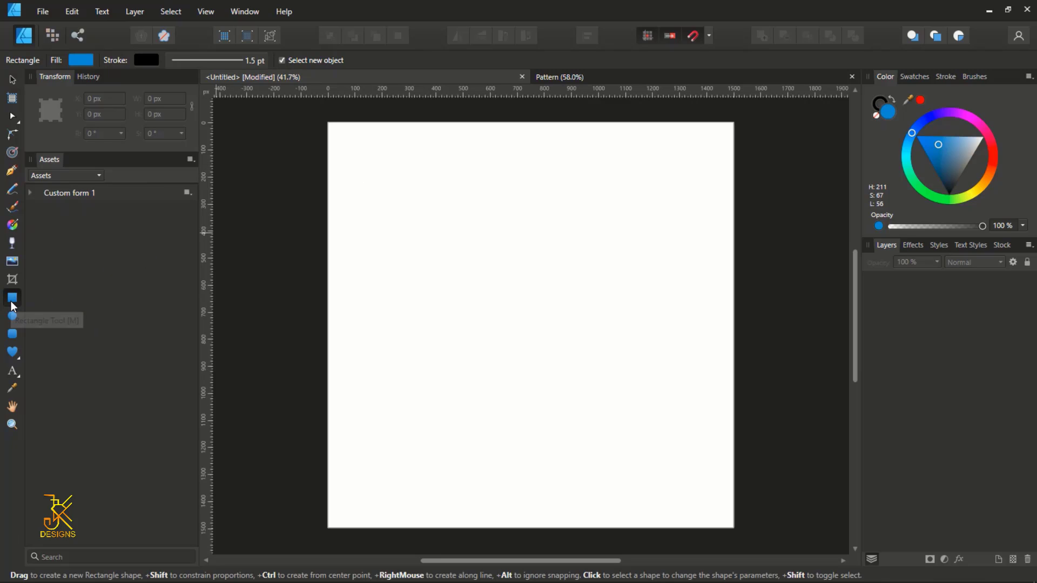
{"action": "left_click_drag", "start_coordinate": [391, 164], "coordinate": [423, 197]}
{"action": "left_click", "coordinate": [168, 99]}
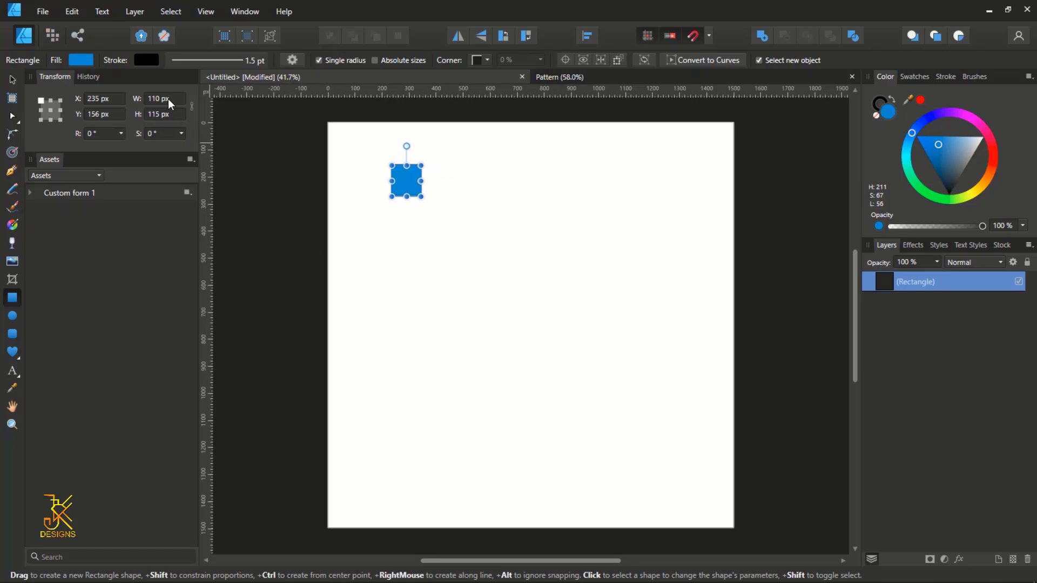
{"action": "type", "text": "100"}
{"action": "key", "text": "Tab"}
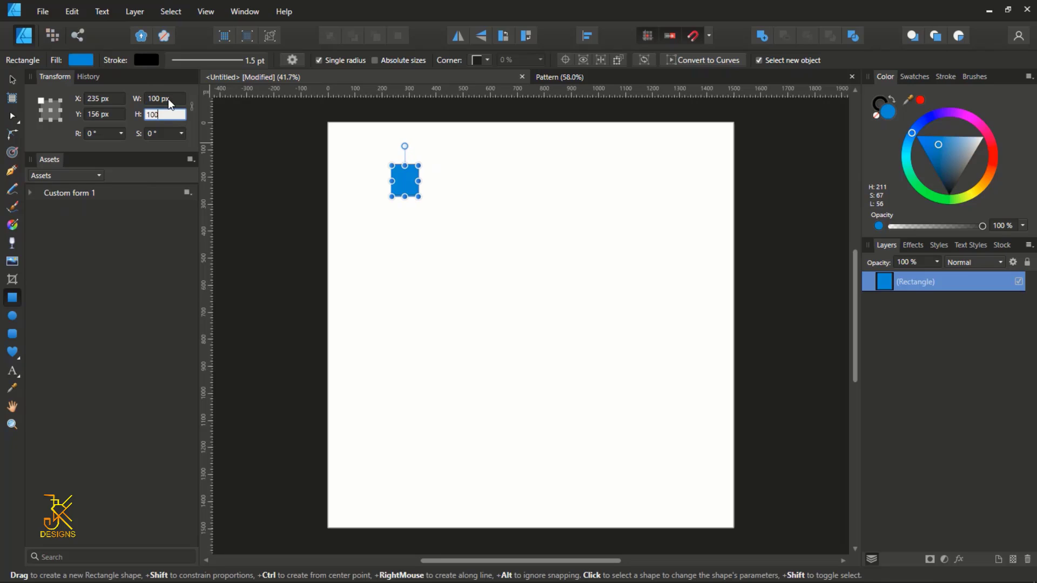
{"action": "type", "text": "100"}
{"action": "key", "text": "Return"}
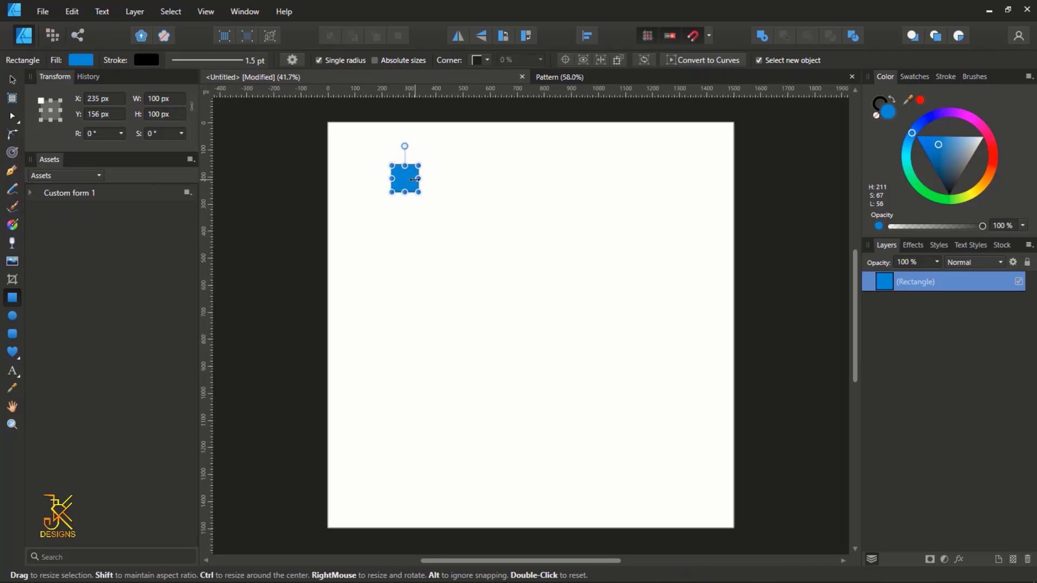
Step: Duplicate the blue square and place the copy flush against its right edge, aligned at the same height
{"action": "scroll", "coordinate": [416, 174], "scroll_direction": "up", "scroll_amount": 1}
{"action": "key", "text": "v"}
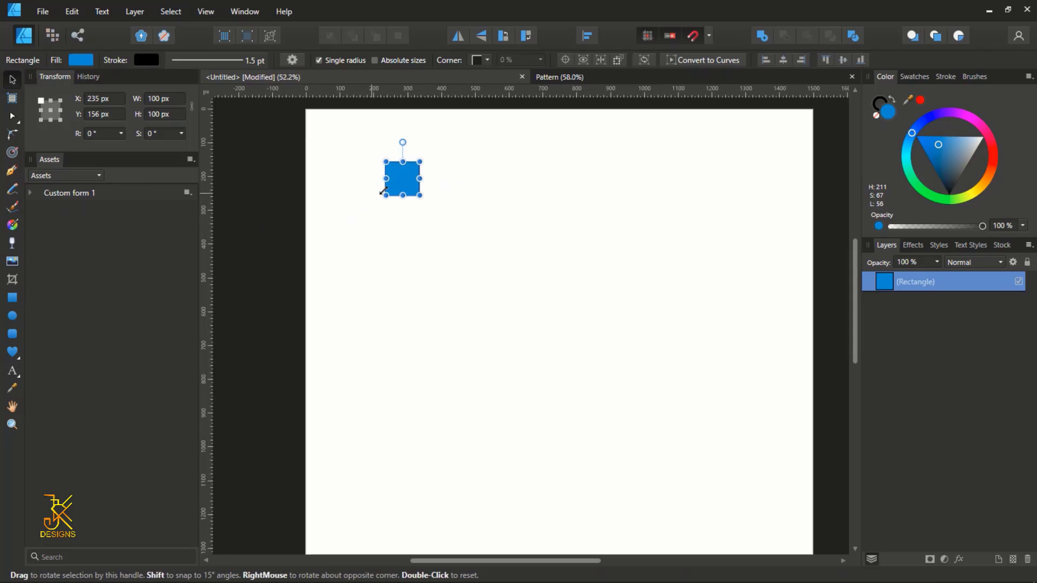
{"action": "left_click", "coordinate": [475, 180]}
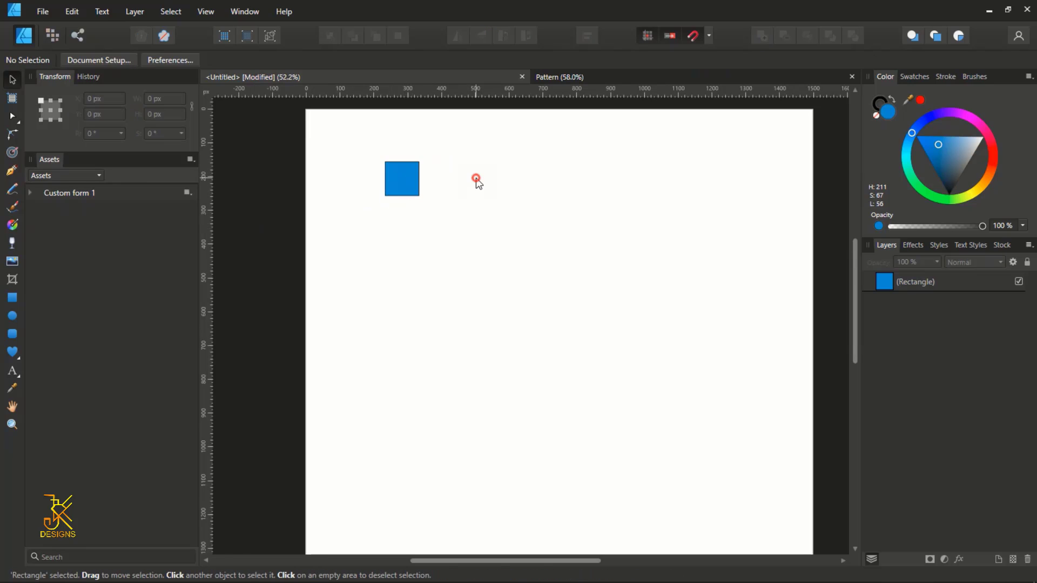
{"action": "scroll", "coordinate": [426, 196], "scroll_direction": "up", "scroll_amount": 2}
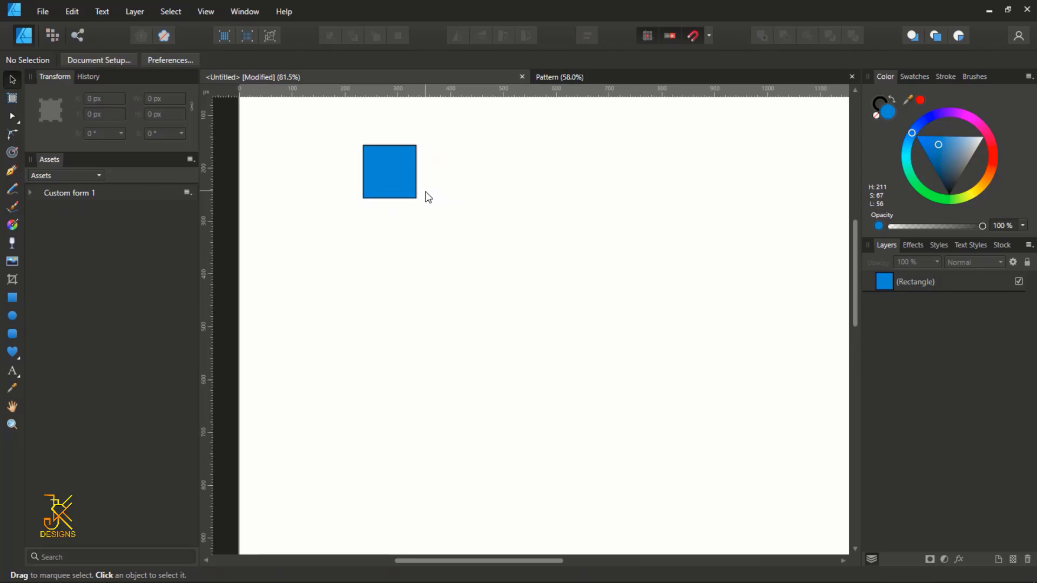
{"action": "scroll", "coordinate": [427, 195], "scroll_direction": "up", "scroll_amount": 1}
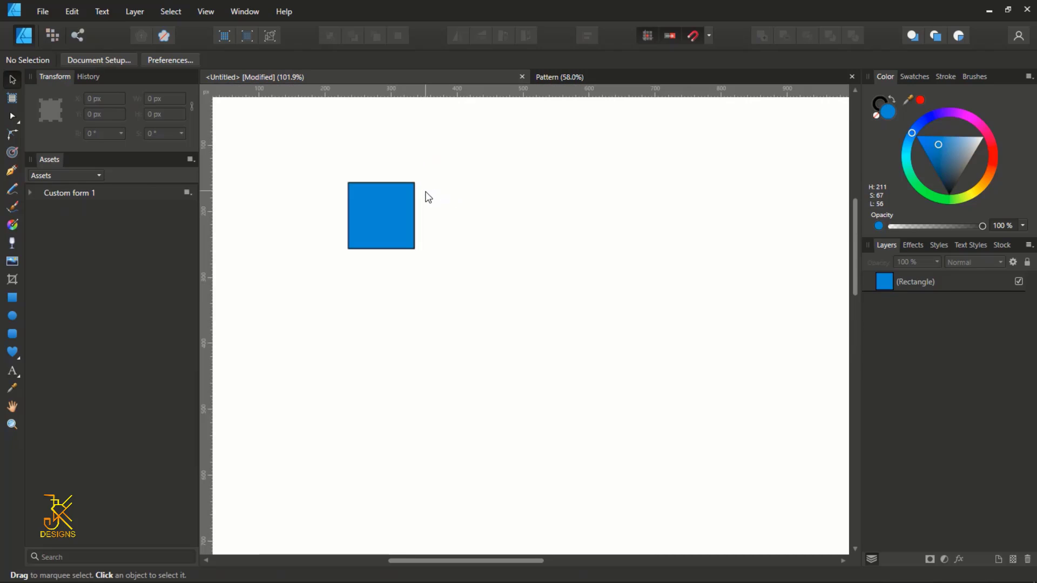
{"action": "left_click", "coordinate": [400, 225]}
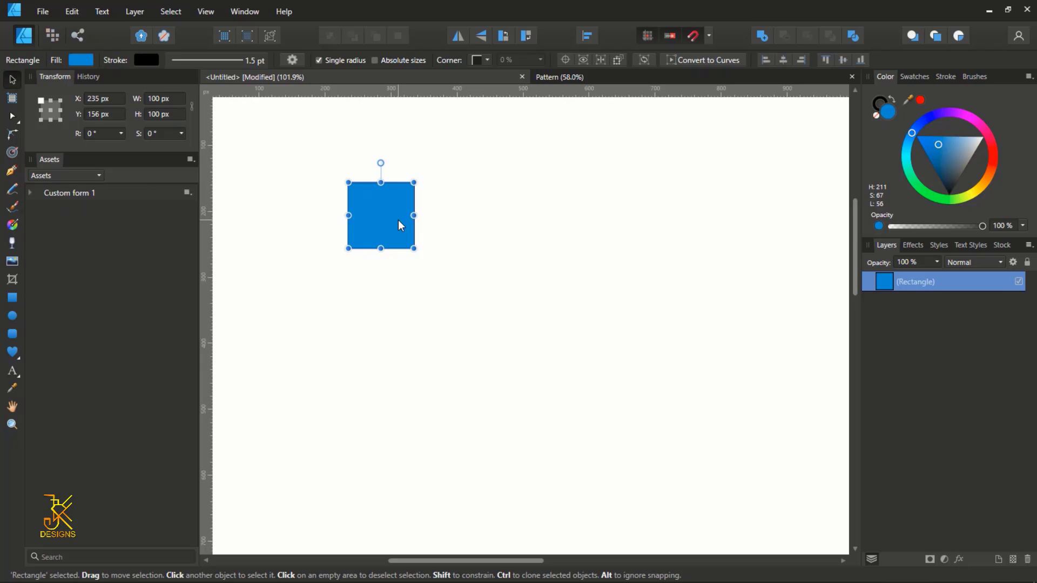
{"action": "left_click_drag", "start_coordinate": [398, 220], "coordinate": [469, 216]}
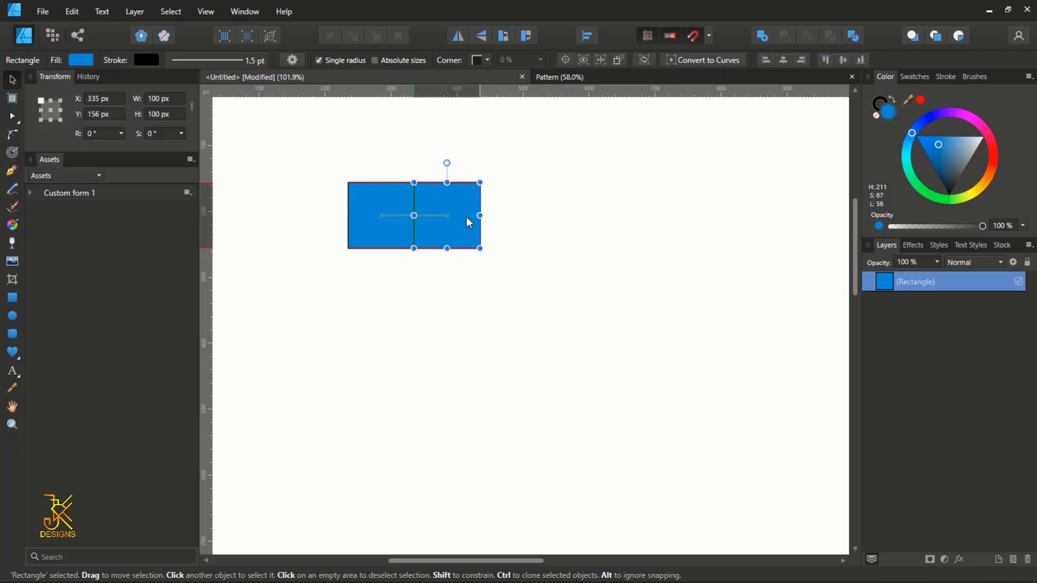
{"action": "left_click_drag", "start_coordinate": [468, 221], "coordinate": [468, 221]}
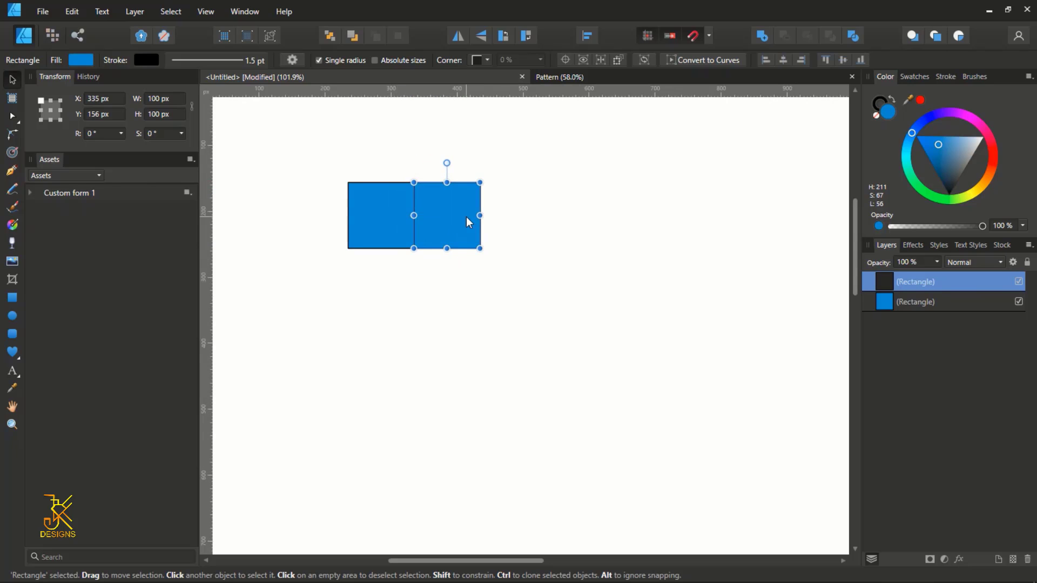
Step: Repeat the offset duplication of the square until the row holds nine adjoining squares
{"action": "scroll", "coordinate": [467, 218], "scroll_direction": "down", "scroll_amount": 4}
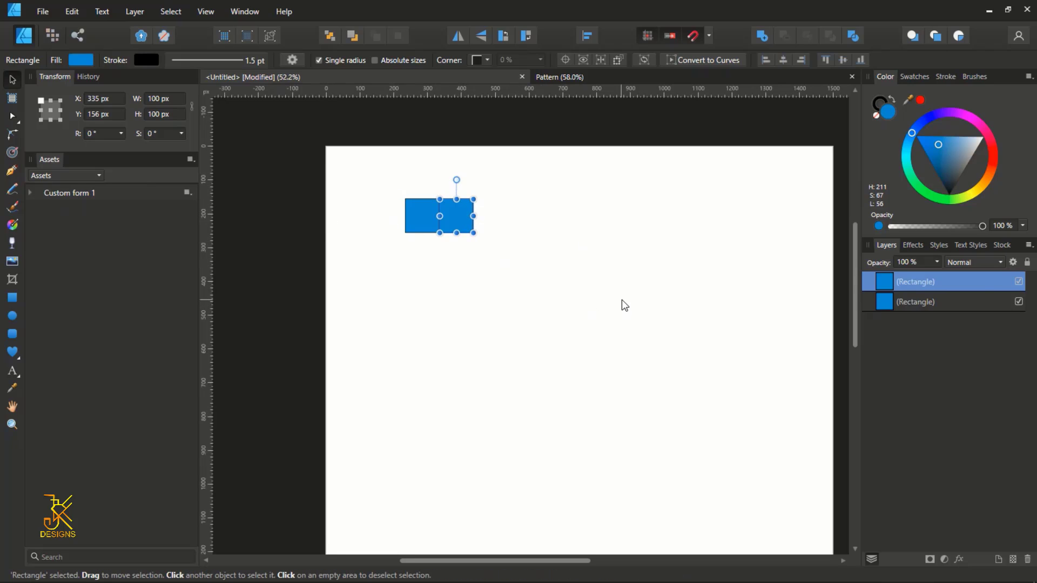
{"action": "key", "text": "ctrl+j"}
{"action": "key", "text": "ctrl+j"}
{"action": "key", "text": "ctrl+j"}
{"action": "key", "text": "ctrl+j"}
{"action": "key", "text": "ctrl+j"}
{"action": "key", "text": "ctrl+j"}
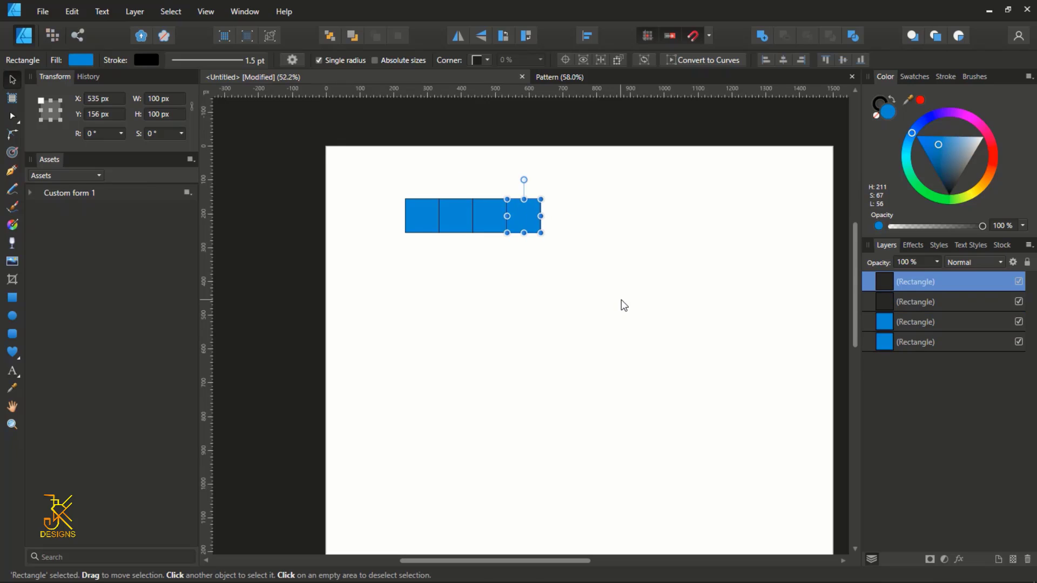
{"action": "key", "text": "ctrl+j"}
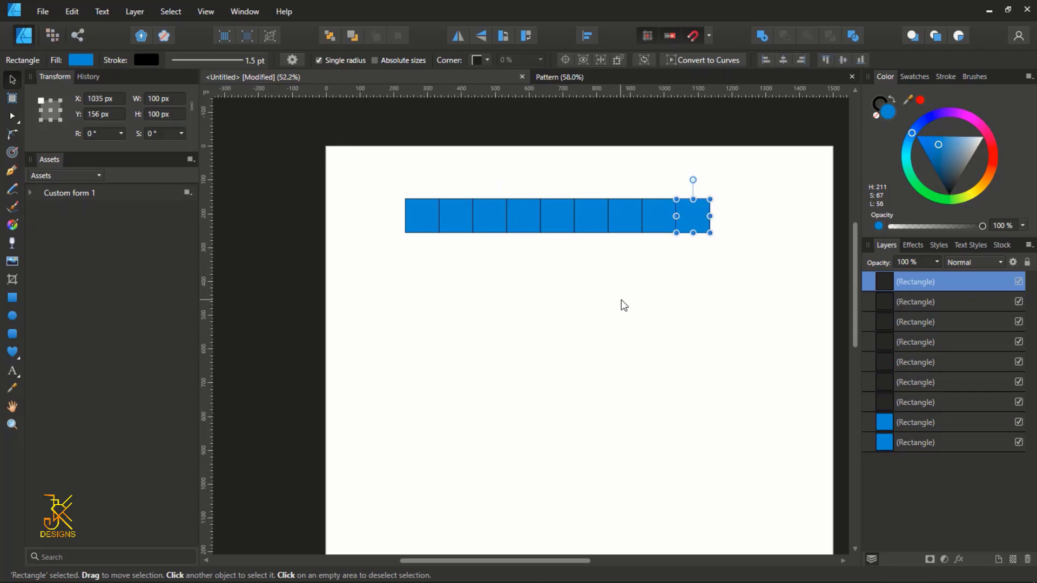
Step: Select all nine squares and place a duplicate of the row flush beneath the original
{"action": "left_click", "coordinate": [362, 162]}
{"action": "left_click_drag", "start_coordinate": [362, 162], "coordinate": [819, 276]}
{"action": "left_click_drag", "start_coordinate": [717, 281], "coordinate": [673, 268]}
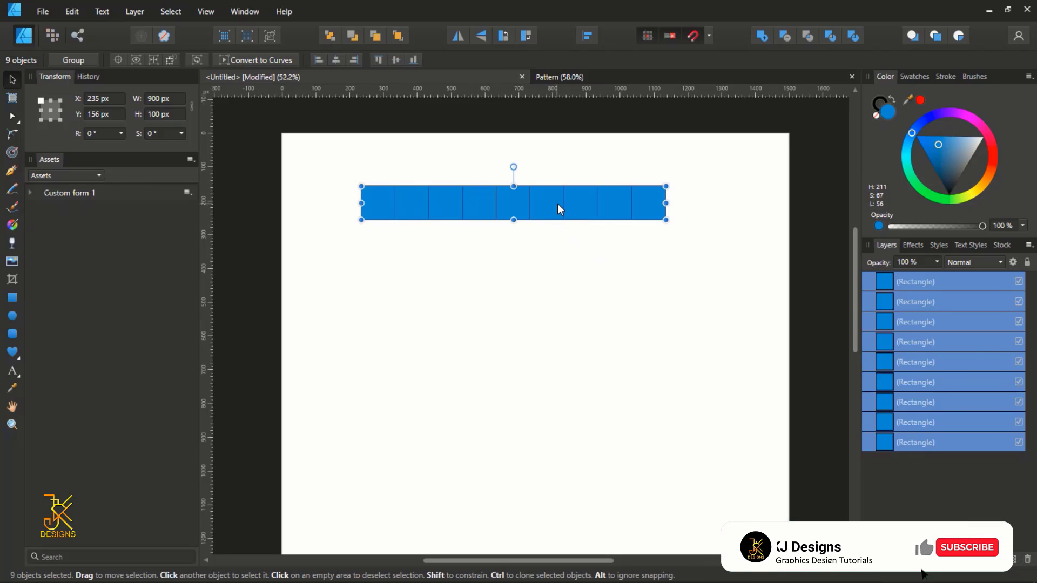
{"action": "left_click_drag", "start_coordinate": [554, 209], "coordinate": [553, 238]}
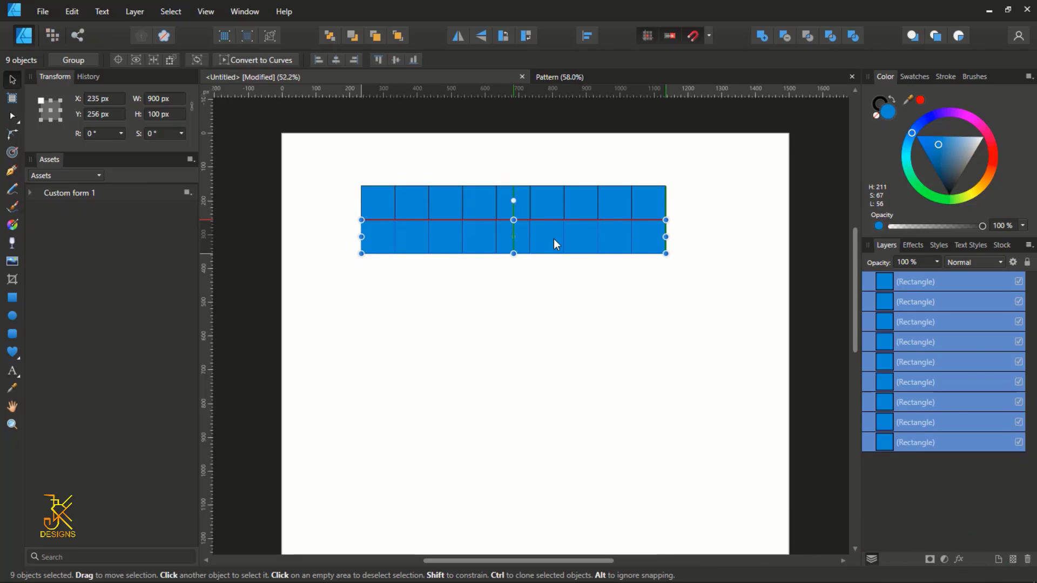
{"action": "left_click_drag", "start_coordinate": [553, 239], "coordinate": [554, 239]}
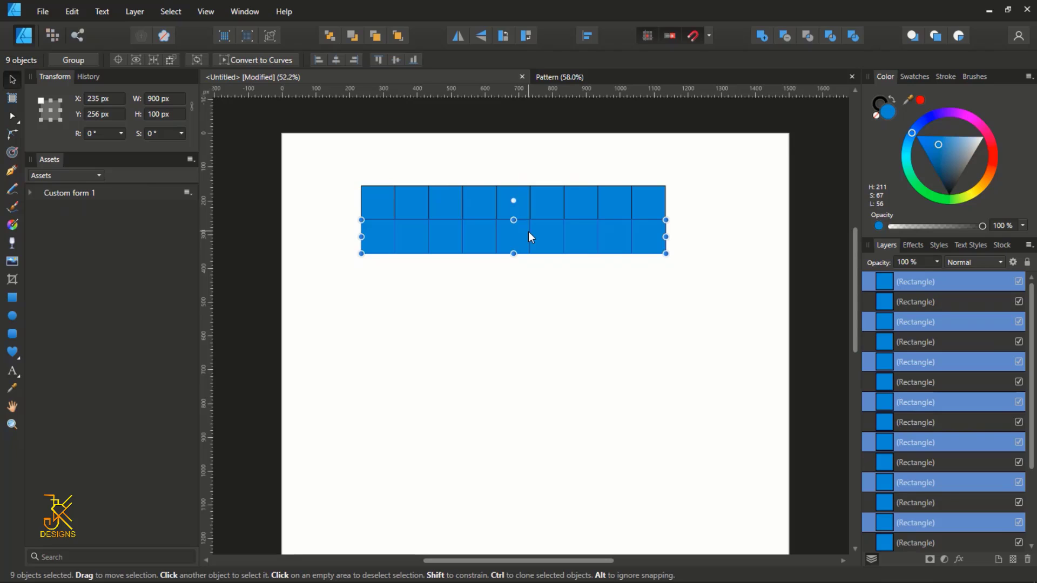
Step: Repeat the downward row duplication until the squares form a nine-by-nine grid, then clear the selection
{"action": "key", "text": "ctrl+j"}
{"action": "key", "text": "ctrl+j"}
{"action": "key", "text": "ctrl+j"}
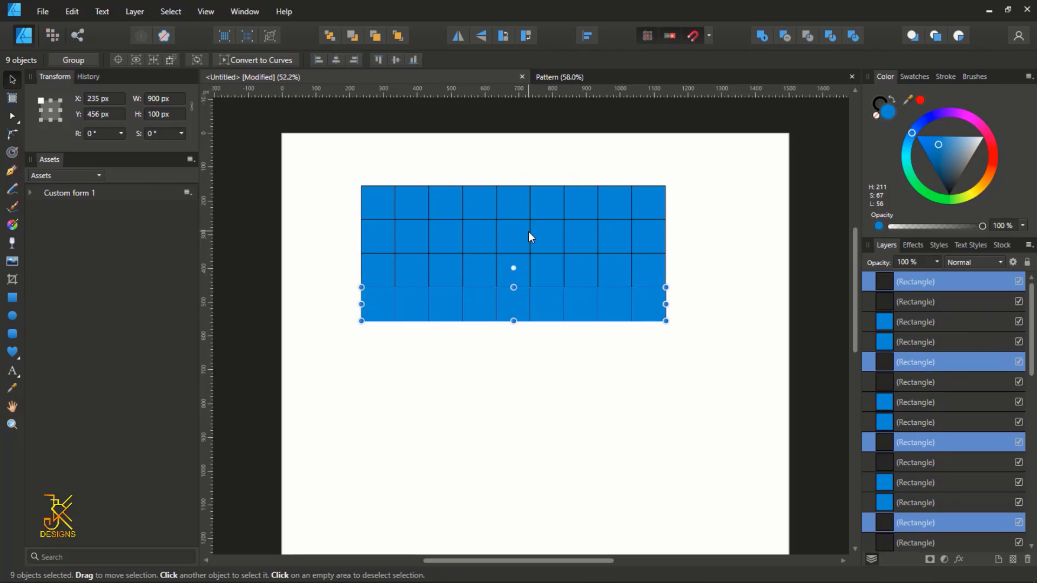
{"action": "key", "text": "ctrl+j"}
{"action": "key", "text": "ctrl+j"}
{"action": "key", "text": "ctrl+j"}
{"action": "key", "text": "ctrl+j"}
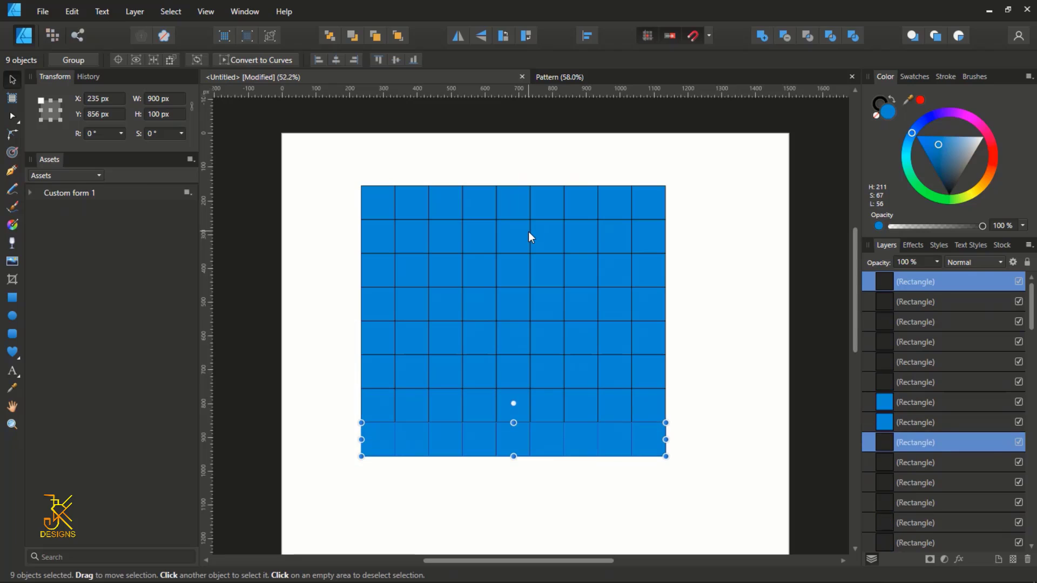
{"action": "left_click", "coordinate": [308, 157]}
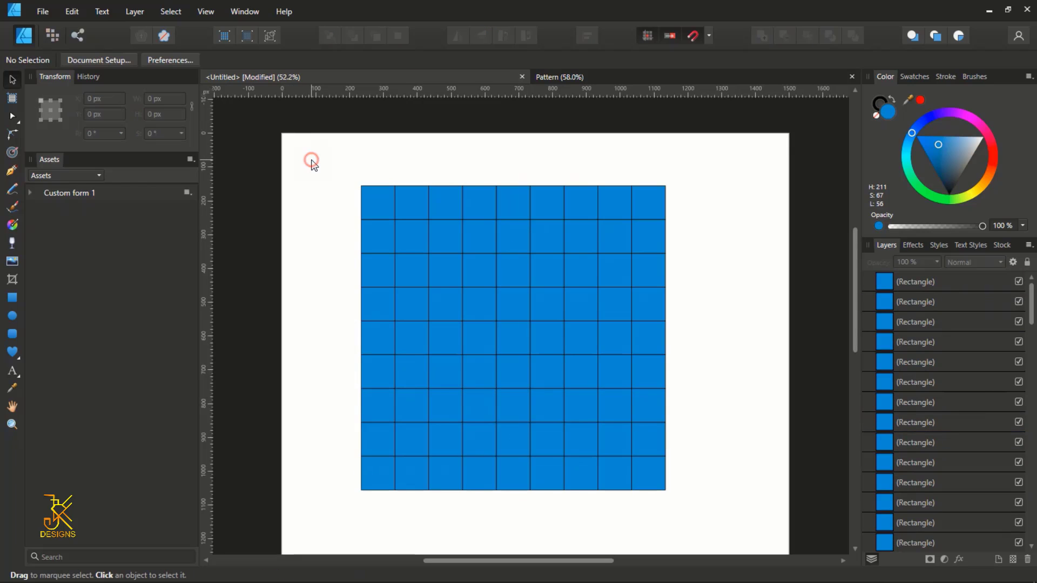
Step: Select the whole grid of squares and move it to the center of the page at X 300 px, Y 300 px
{"action": "scroll", "coordinate": [311, 159], "scroll_direction": "down", "scroll_amount": 2}
{"action": "left_click_drag", "start_coordinate": [291, 141], "coordinate": [592, 424]}
{"action": "left_click_drag", "start_coordinate": [467, 296], "coordinate": [477, 324]}
{"action": "scroll", "coordinate": [547, 320], "scroll_direction": "up", "scroll_amount": 1}
{"action": "scroll", "coordinate": [546, 324], "scroll_direction": "up", "scroll_amount": 1}
{"action": "left_click_drag", "start_coordinate": [588, 294], "coordinate": [697, 291]}
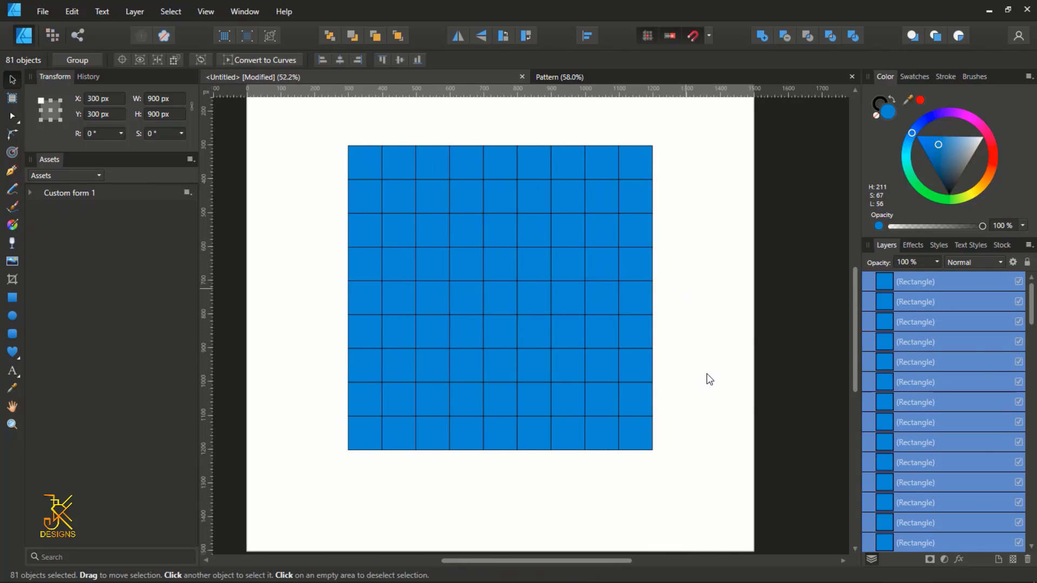
{"action": "left_click", "coordinate": [708, 388]}
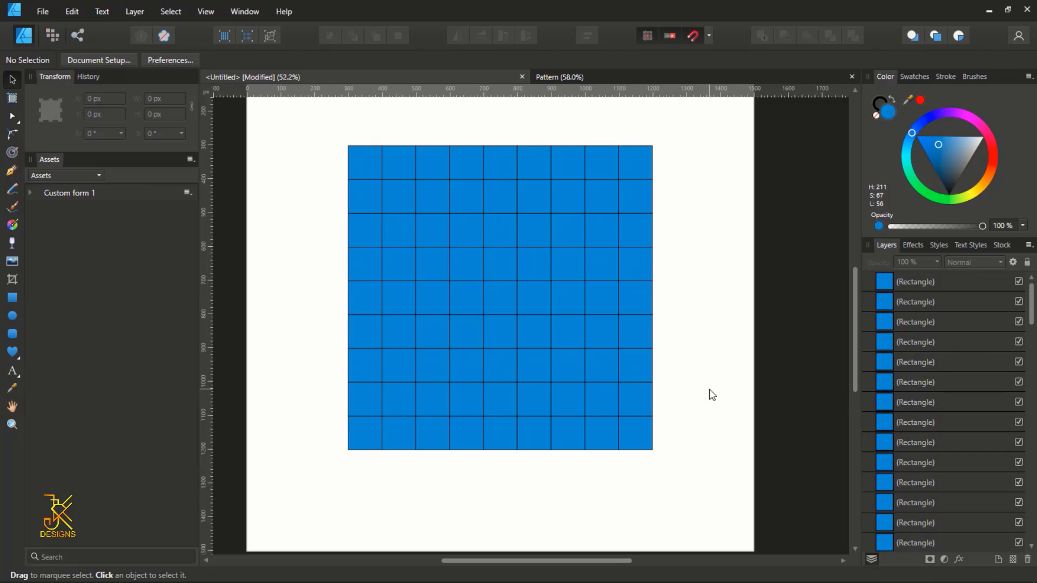
Step: Delete the two-by-two block of squares at the grid's lower-right corner
{"action": "left_click", "coordinate": [640, 432]}
{"action": "left_click", "coordinate": [605, 432], "text": "shift"}
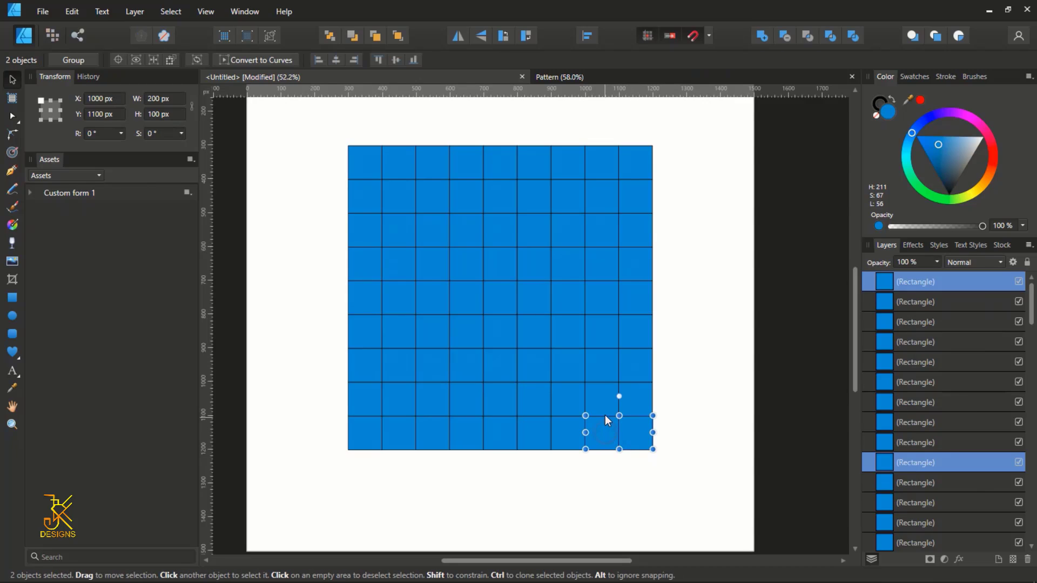
{"action": "left_click", "coordinate": [636, 404], "text": "shift"}
{"action": "left_click", "coordinate": [643, 400], "text": "shift"}
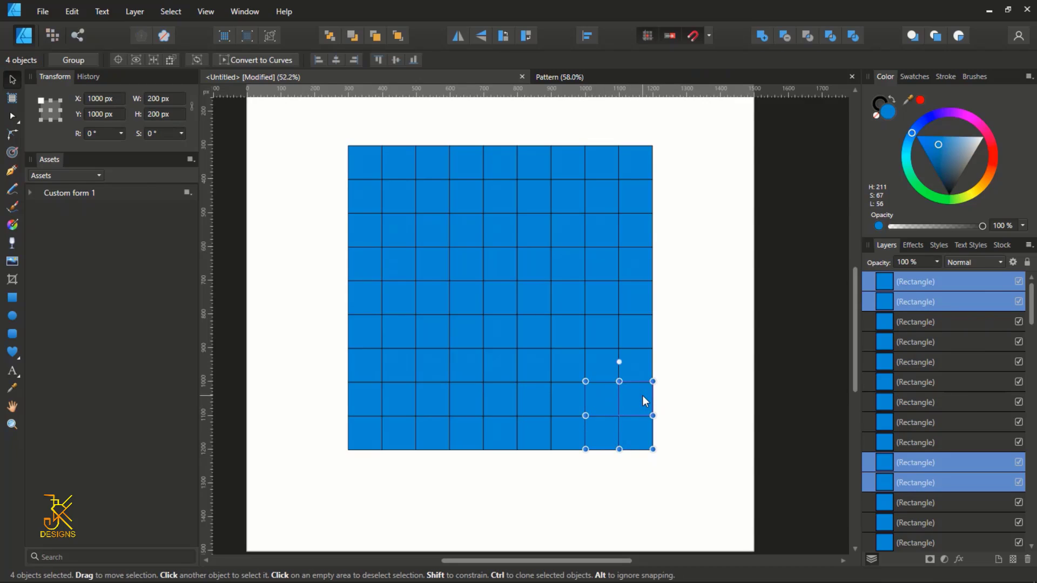
{"action": "key", "text": "Delete"}
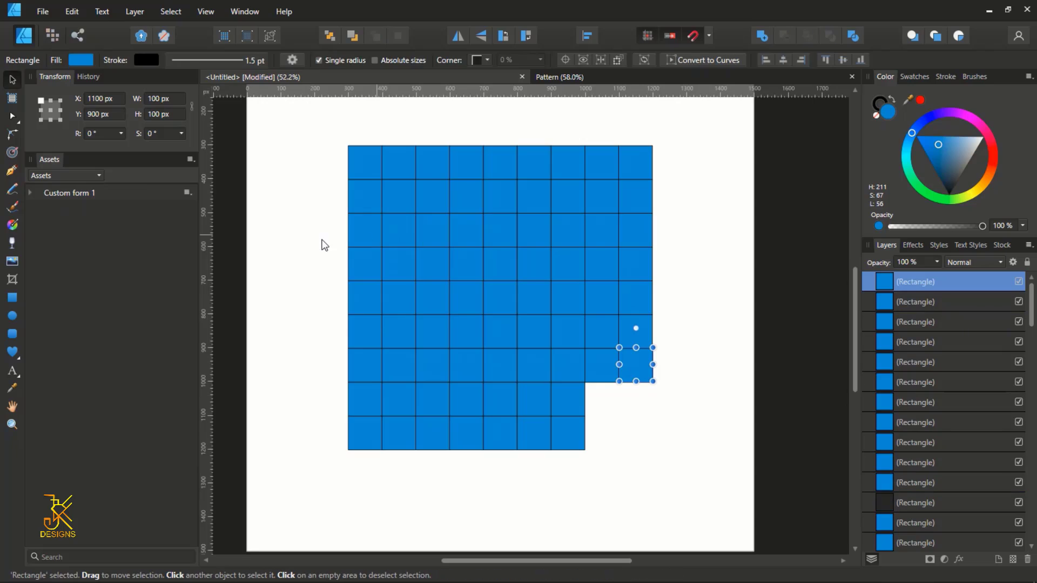
Step: Delete the two-by-two block of squares at the grid's upper-left corner
{"action": "left_click", "coordinate": [371, 157]}
{"action": "left_click", "coordinate": [400, 170], "text": "shift"}
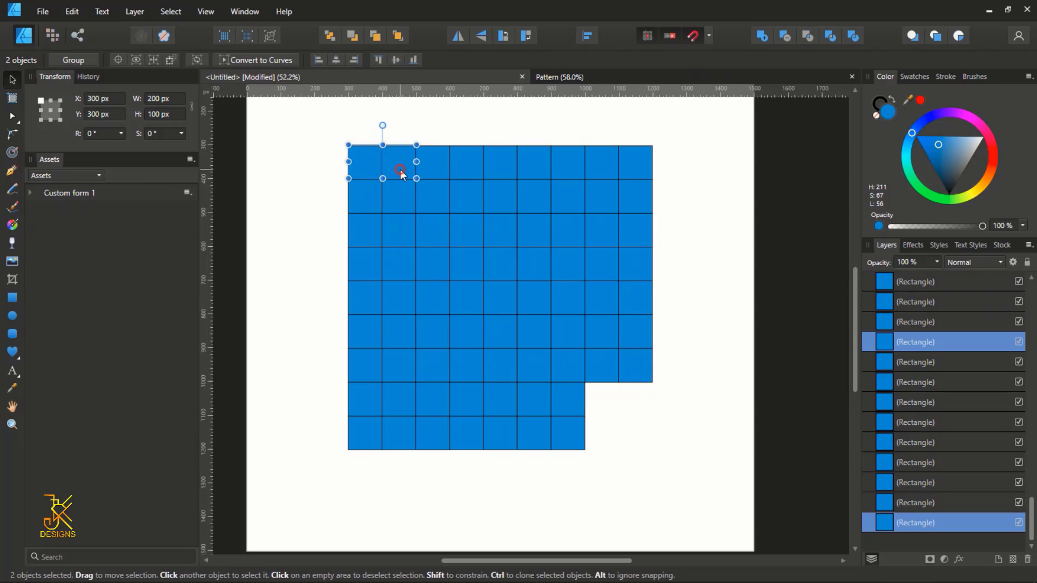
{"action": "left_click", "coordinate": [388, 193], "text": "shift"}
{"action": "left_click", "coordinate": [368, 194], "text": "shift"}
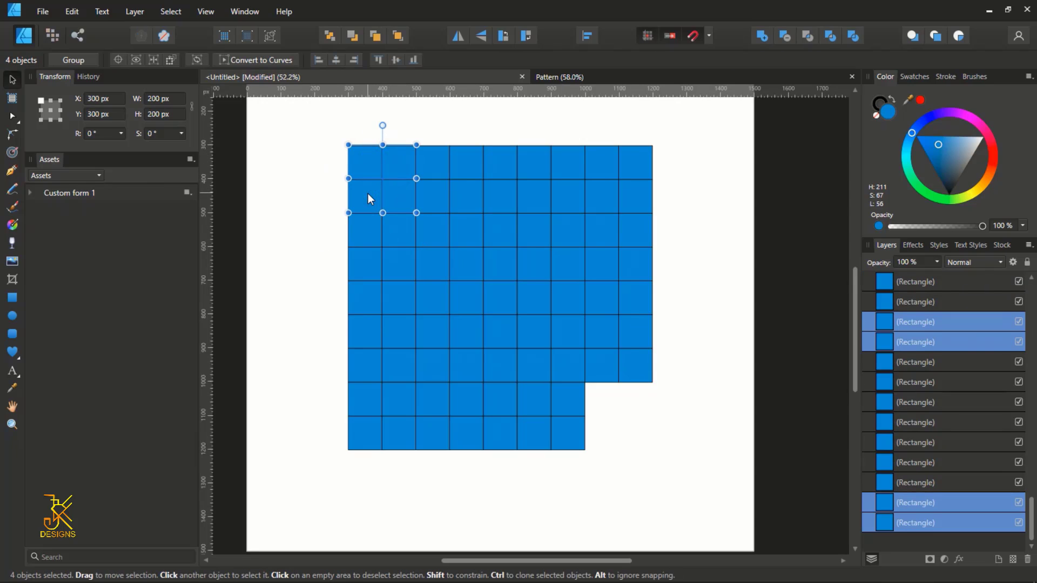
{"action": "key", "text": "Delete"}
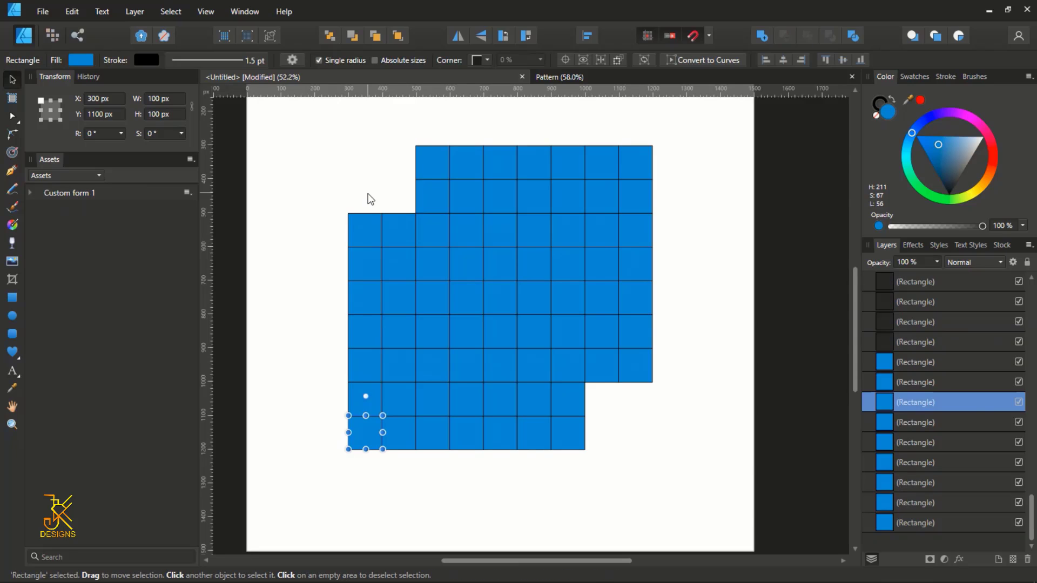
Step: Delete the grid squares in column 2 at rows 8 and 4, and in row 2 at columns 4 and 8
{"action": "left_click", "coordinate": [409, 398]}
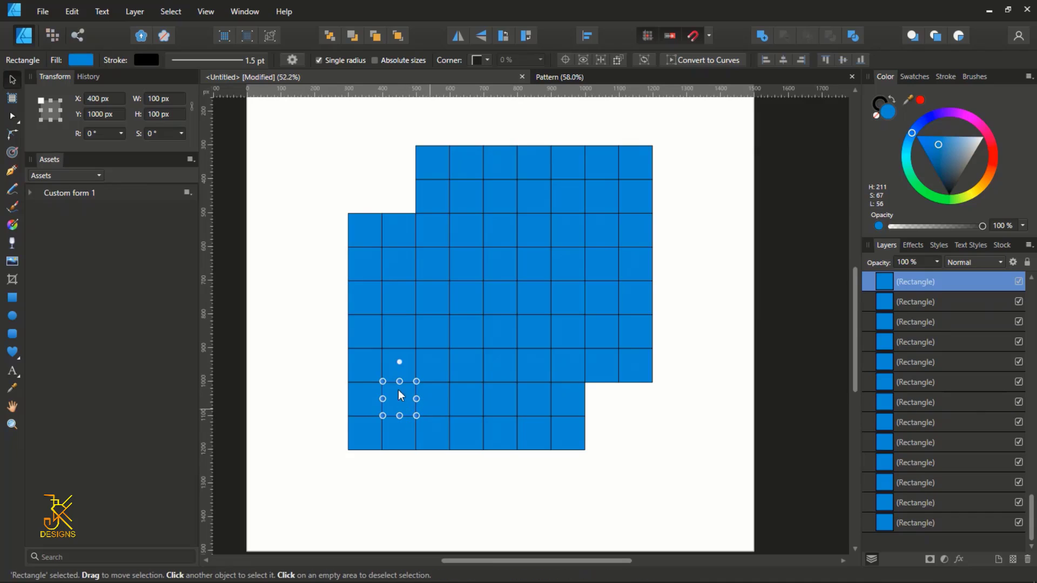
{"action": "key", "text": "Delete"}
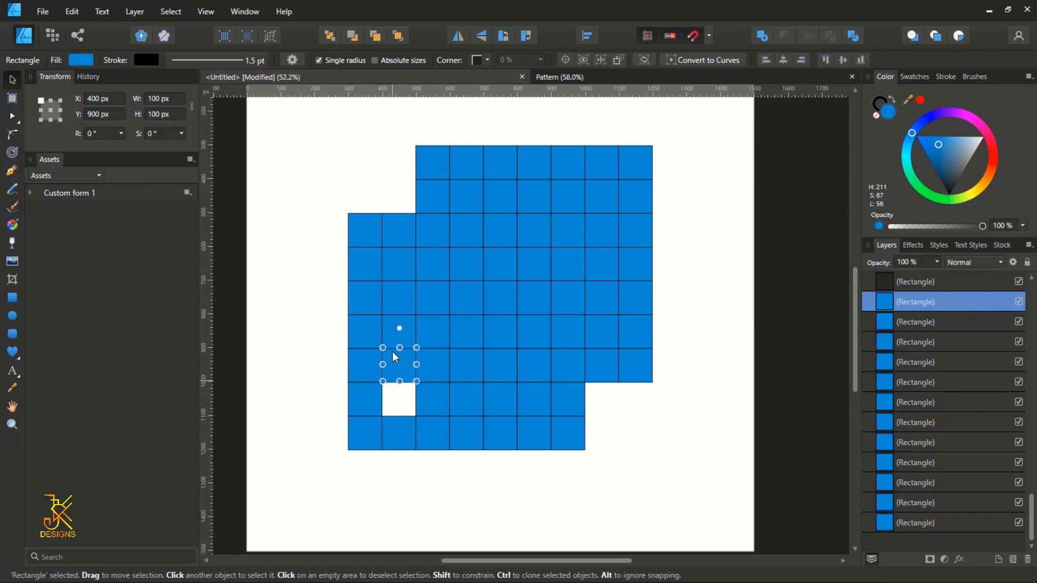
{"action": "left_click", "coordinate": [393, 266]}
{"action": "key", "text": "Delete"}
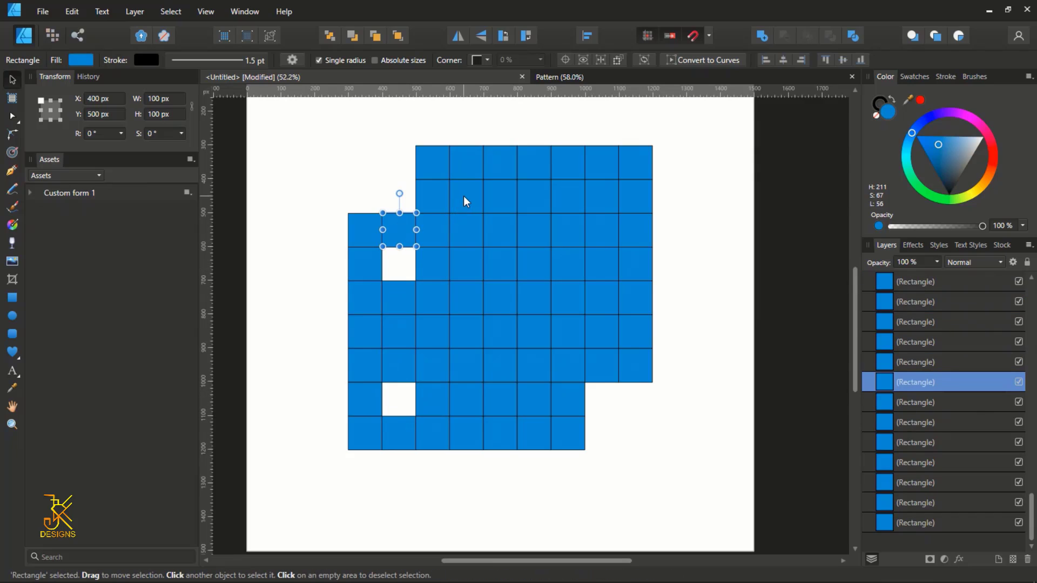
{"action": "left_click", "coordinate": [463, 196]}
{"action": "key", "text": "Delete"}
{"action": "left_click", "coordinate": [604, 196]}
{"action": "key", "text": "Delete"}
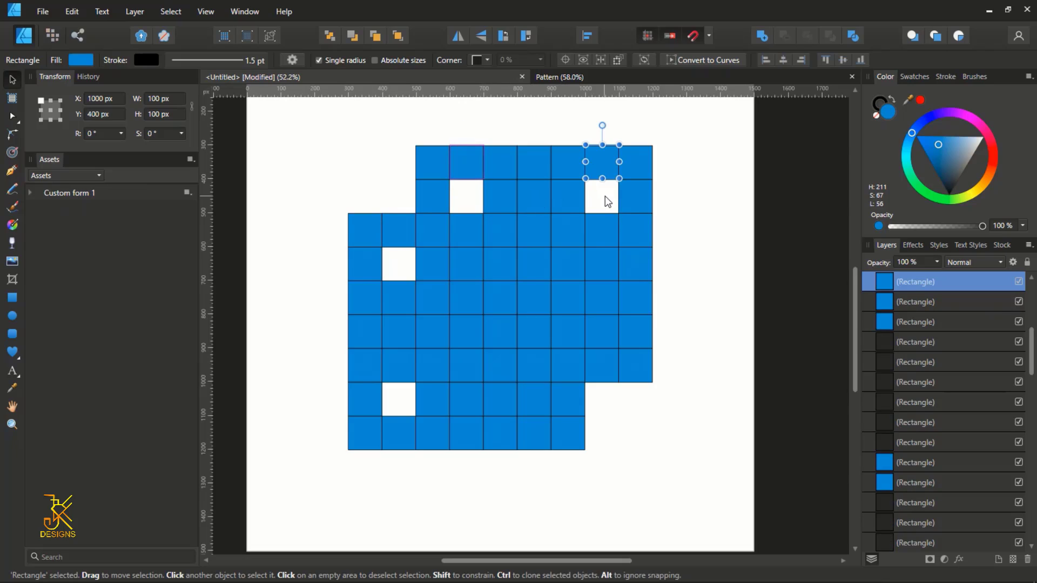
Step: Delete the grid square at column 6, row 8 and the one at column 8, row 6
{"action": "left_click", "coordinate": [539, 405]}
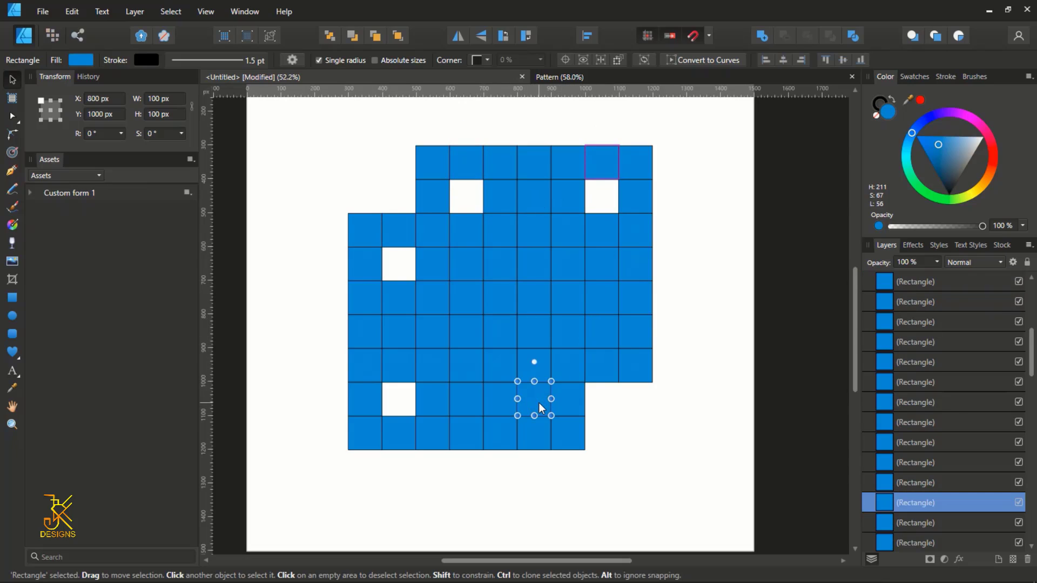
{"action": "key", "text": "Delete"}
{"action": "left_click", "coordinate": [607, 329]}
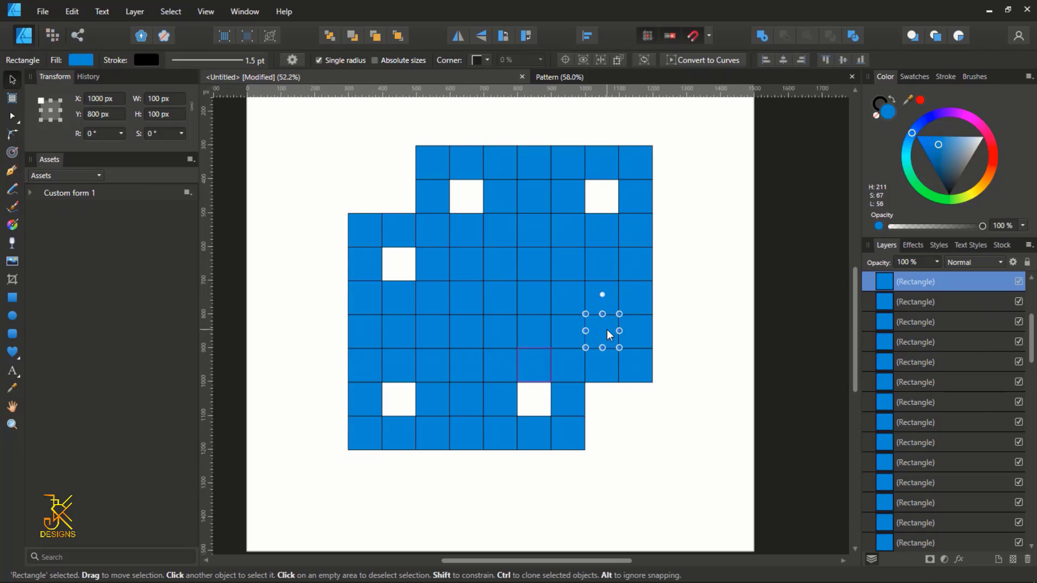
{"action": "key", "text": "Delete"}
Step: Delete the grid squares in column 4 at rows 8 and 9, and in row 6 at columns 1 and 2
{"action": "left_click", "coordinate": [464, 485]}
{"action": "left_click", "coordinate": [463, 439]}
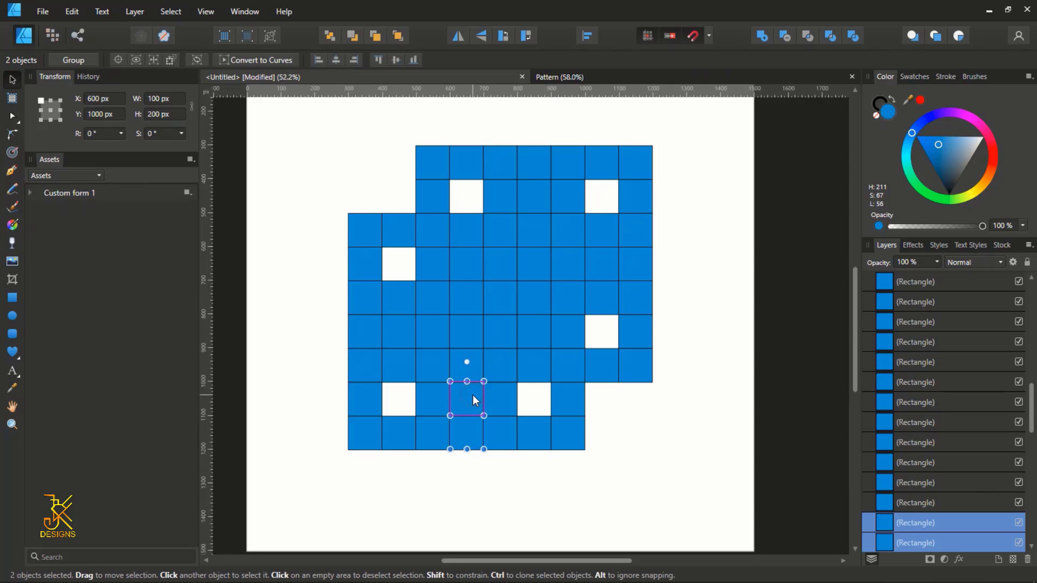
{"action": "left_click_drag", "start_coordinate": [473, 396], "coordinate": [473, 329]}
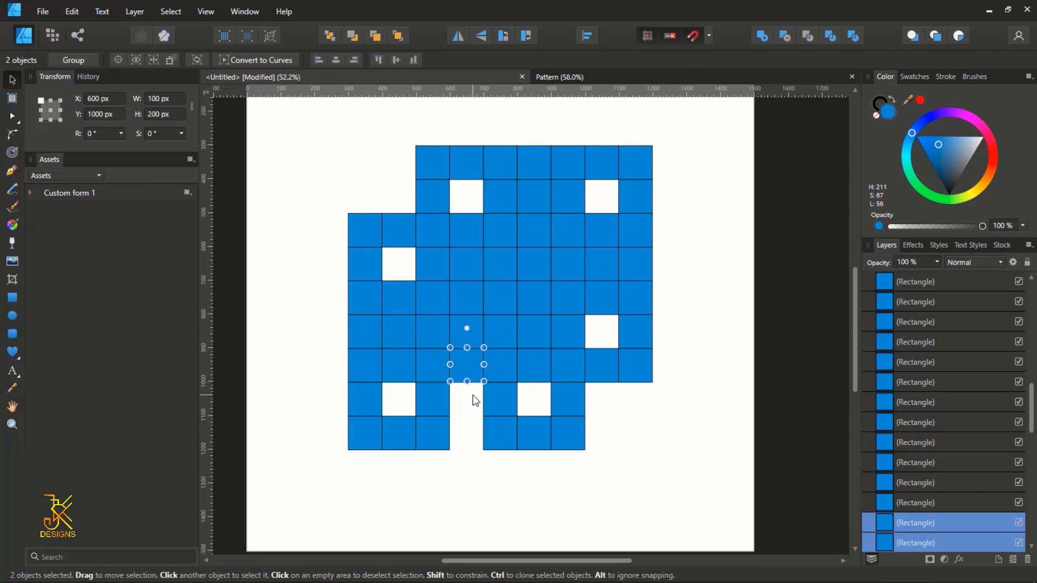
{"action": "left_click", "coordinate": [365, 336]}
{"action": "left_click", "coordinate": [408, 340], "text": "shift"}
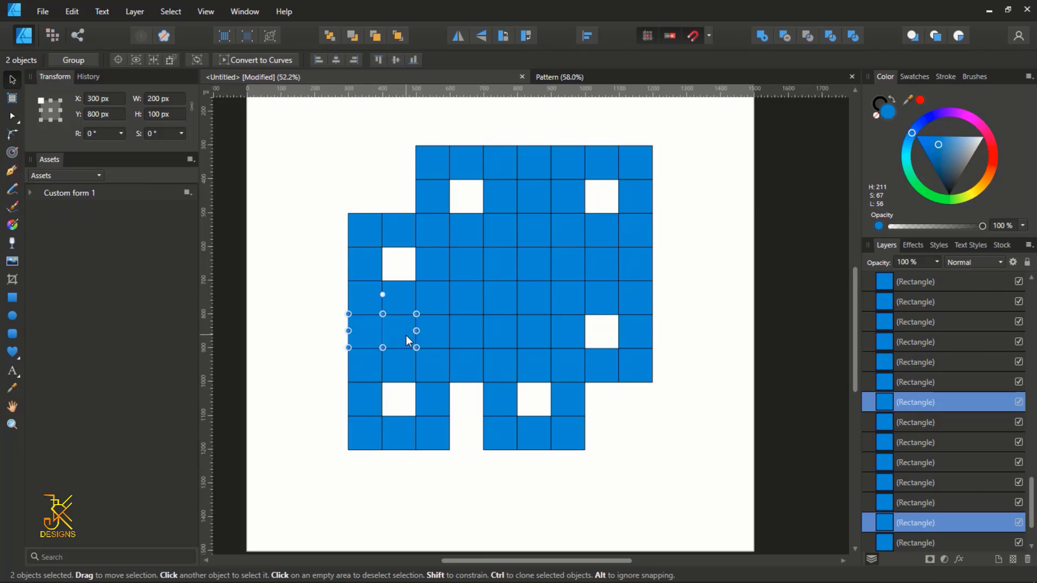
{"action": "left_click_drag", "start_coordinate": [406, 340], "coordinate": [406, 306]}
{"action": "left_click", "coordinate": [406, 306]}
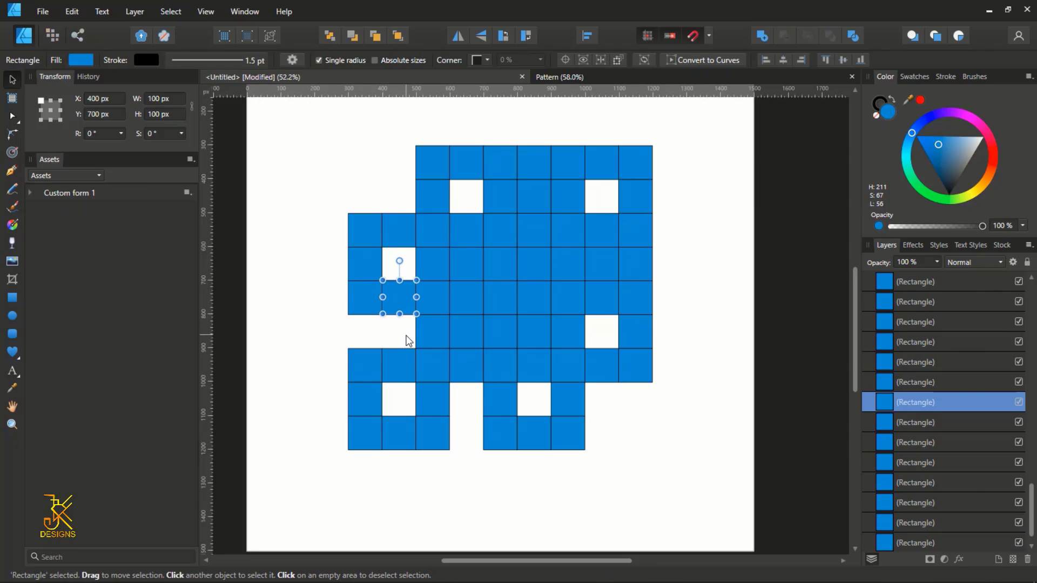
Step: Delete the grid squares in column 6 at rows 1 and 2, and in row 4 at columns 8 and 9
{"action": "left_click", "coordinate": [542, 164]}
{"action": "left_click", "coordinate": [542, 201], "text": "shift"}
{"action": "left_click_drag", "start_coordinate": [541, 201], "coordinate": [541, 206]}
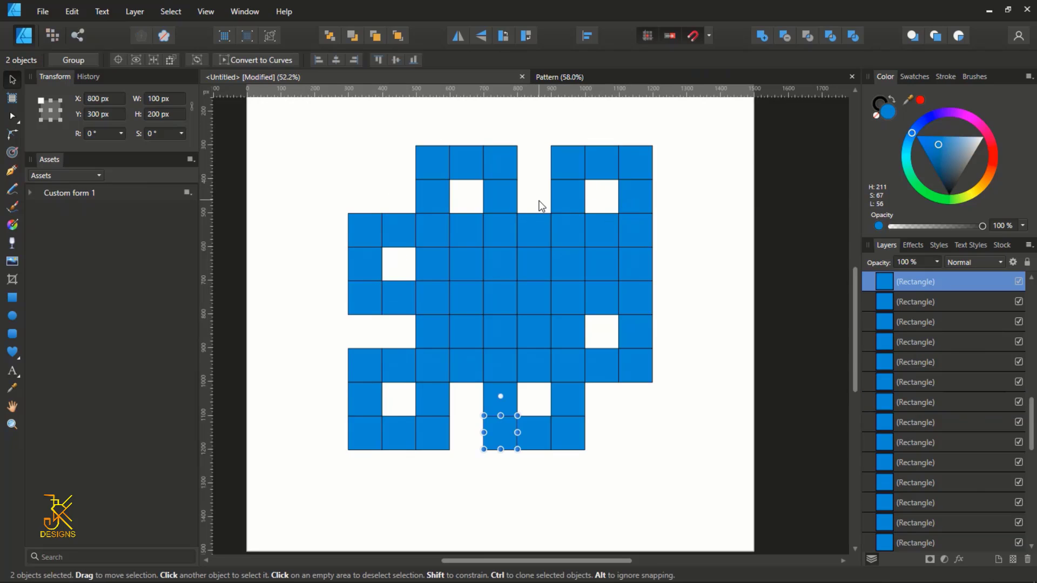
{"action": "left_click", "coordinate": [643, 268]}
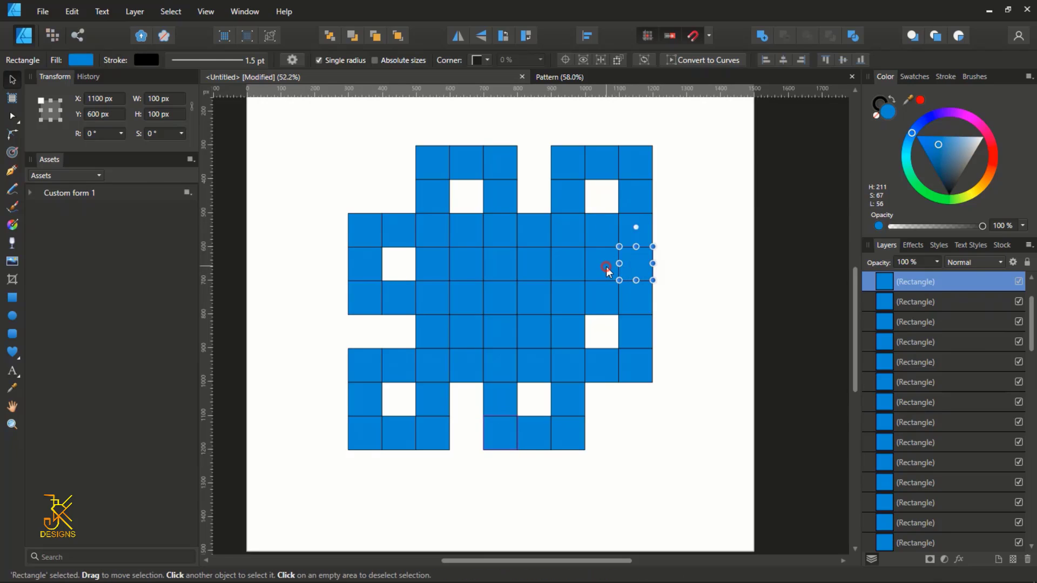
{"action": "left_click", "coordinate": [606, 266], "text": "shift"}
{"action": "left_click_drag", "start_coordinate": [606, 267], "coordinate": [608, 271]}
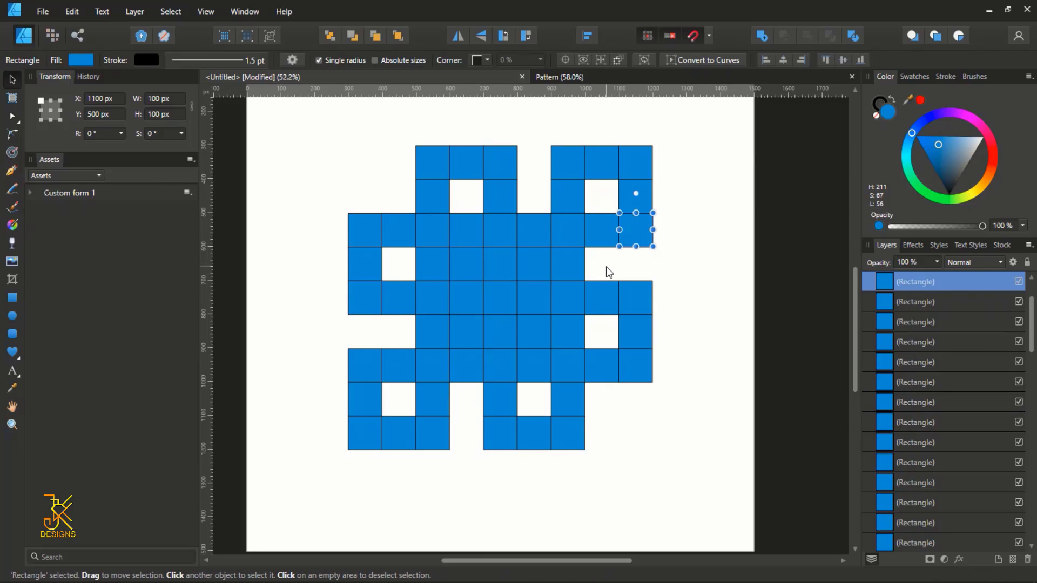
Step: Delete the four inner grid squares at columns 4 and 6 in rows 4 and 6, and clear the selection
{"action": "left_click", "coordinate": [539, 265]}
{"action": "left_click", "coordinate": [453, 267], "text": "shift"}
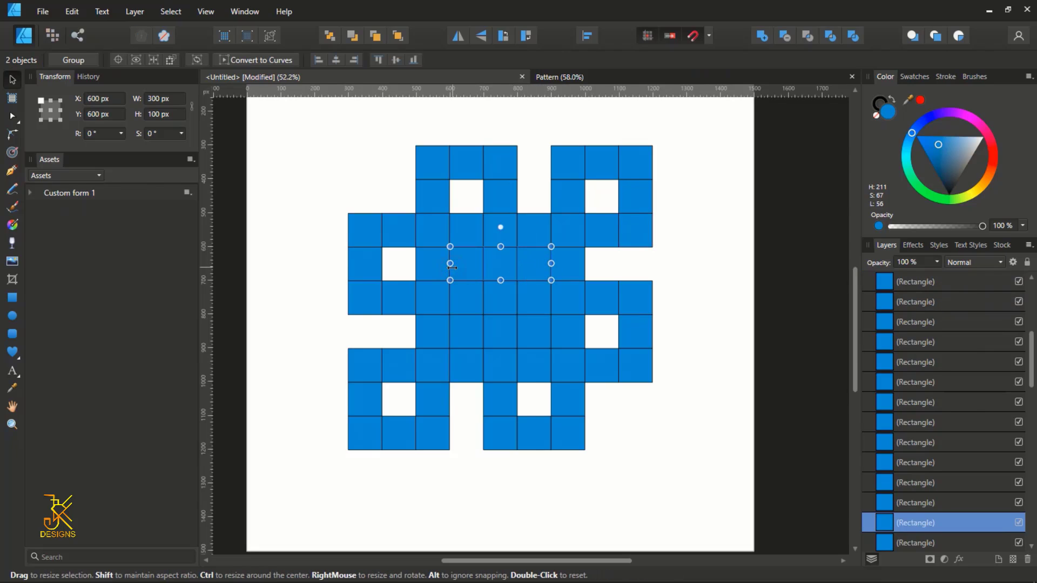
{"action": "key", "text": "Delete"}
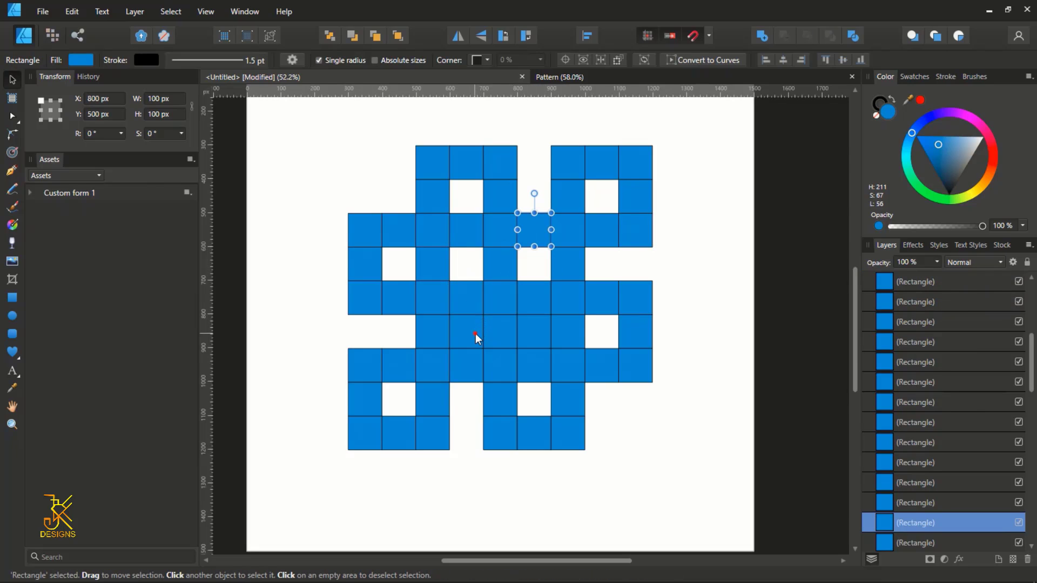
{"action": "left_click", "coordinate": [475, 332]}
{"action": "left_click", "coordinate": [543, 323], "text": "shift"}
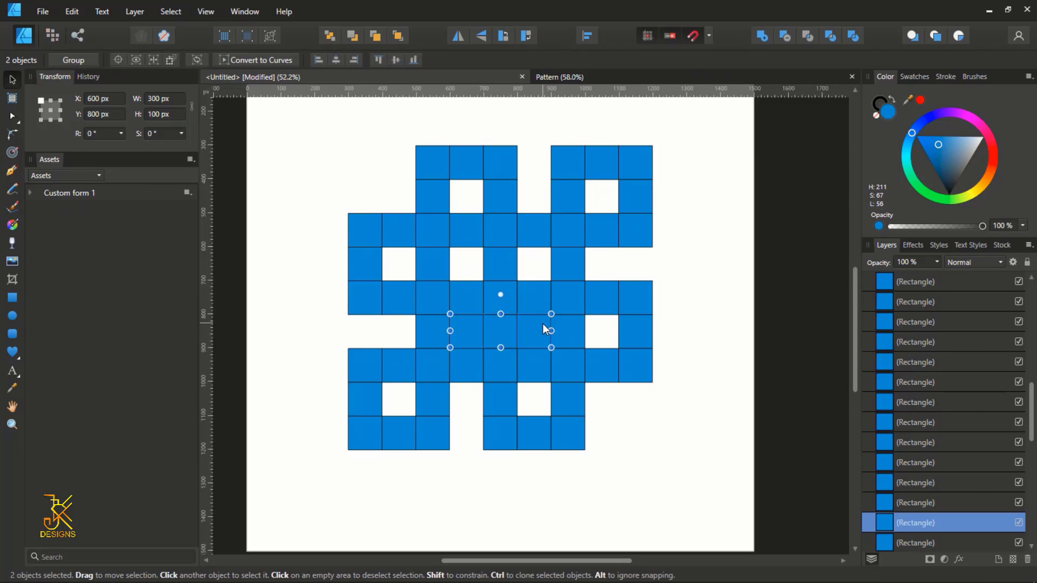
{"action": "key", "text": "Delete"}
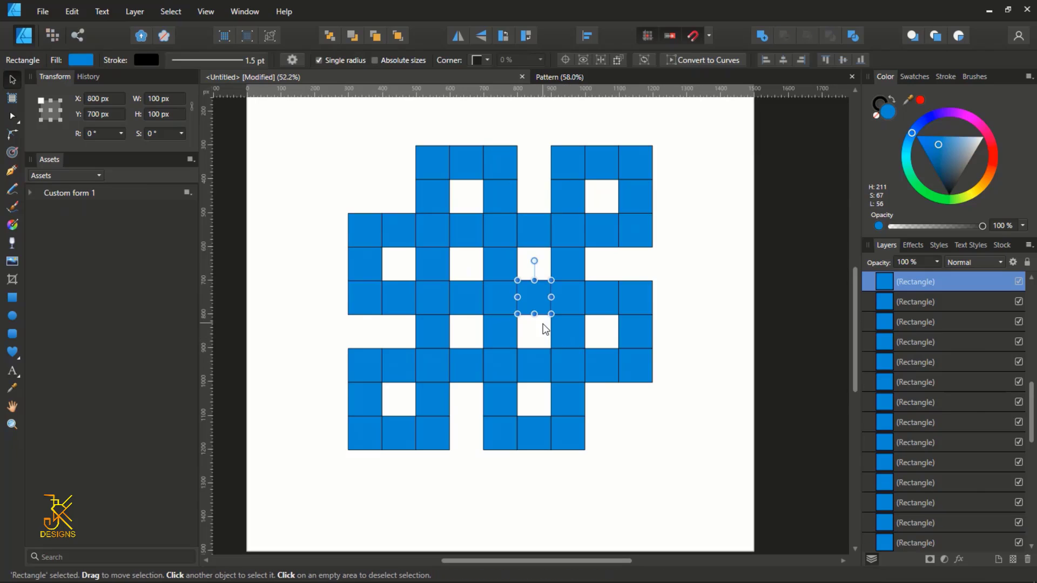
{"action": "left_click", "coordinate": [735, 361]}
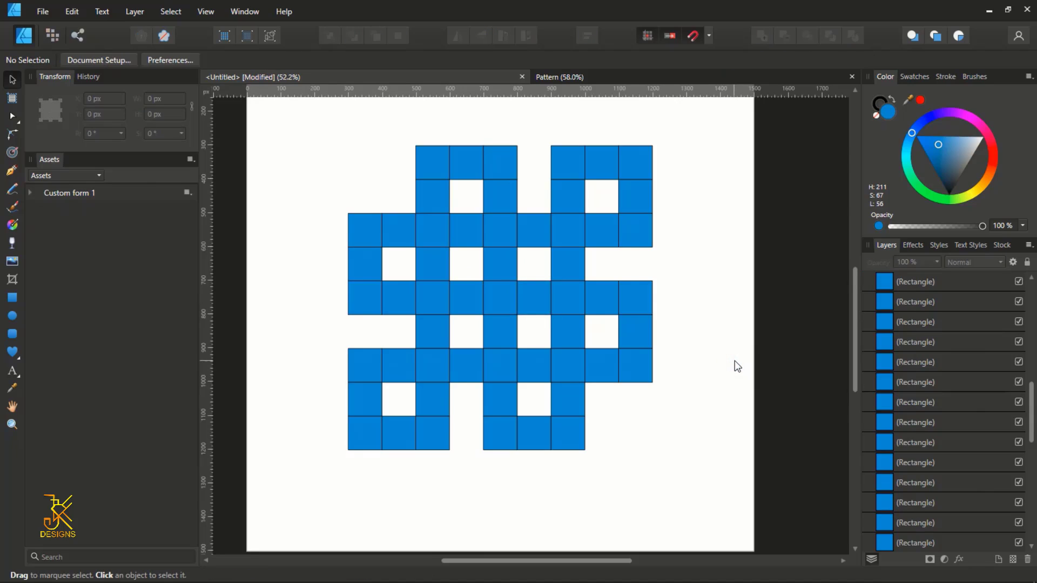
Step: Unite the squares in column 3, rows 1–4, row 1, columns 4–5, and column 5, row 2, into one hook shape
{"action": "left_click", "coordinate": [436, 266]}
{"action": "left_click", "coordinate": [436, 226], "text": "shift"}
{"action": "left_click", "coordinate": [442, 205], "text": "shift"}
{"action": "left_click", "coordinate": [440, 164], "text": "shift"}
{"action": "left_click", "coordinate": [478, 164], "text": "shift"}
{"action": "left_click", "coordinate": [508, 168], "text": "shift"}
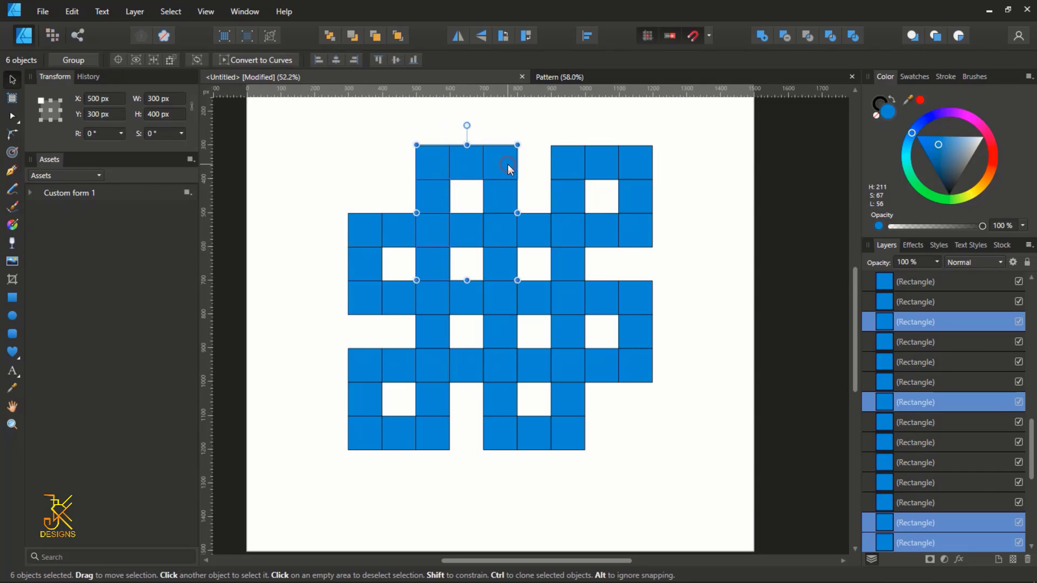
{"action": "left_click", "coordinate": [503, 190], "text": "shift"}
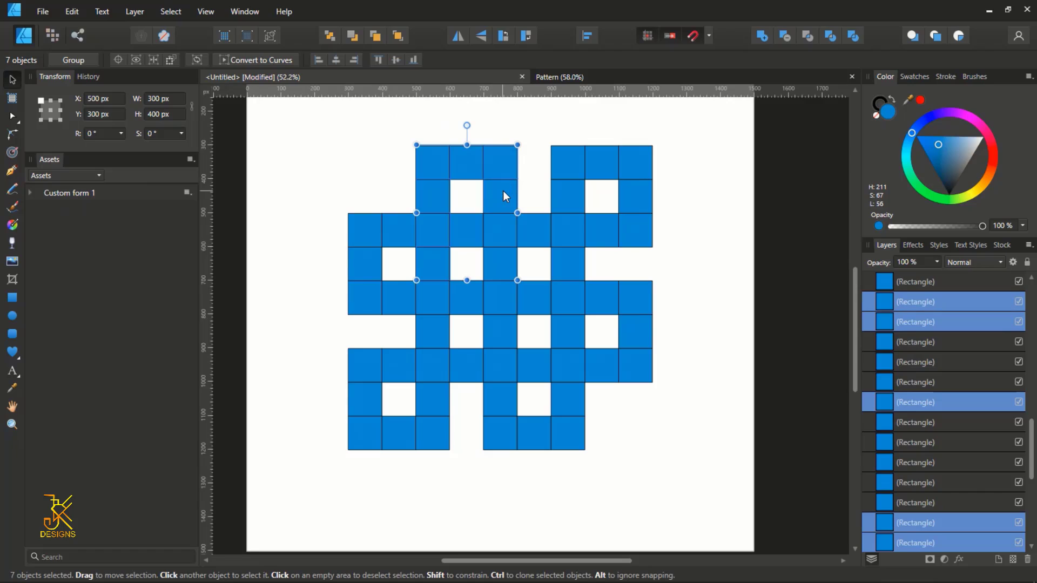
{"action": "left_click", "coordinate": [765, 43]}
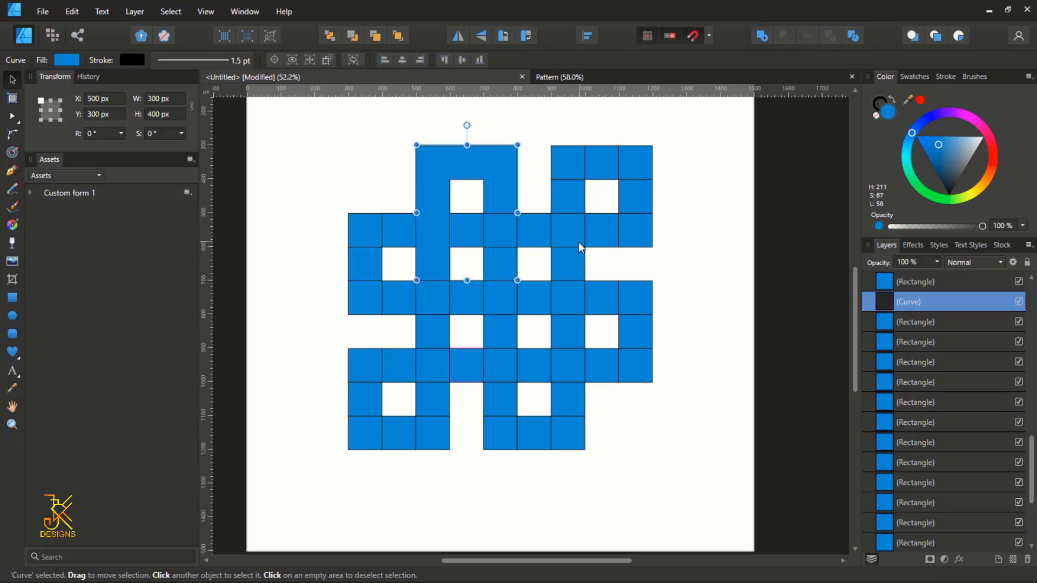
Step: Unite the squares in column 7, rows 1–4, row 1, columns 8–9, and column 9, row 2, into one hook shape
{"action": "left_click", "coordinate": [571, 262]}
{"action": "left_click", "coordinate": [575, 229], "text": "shift"}
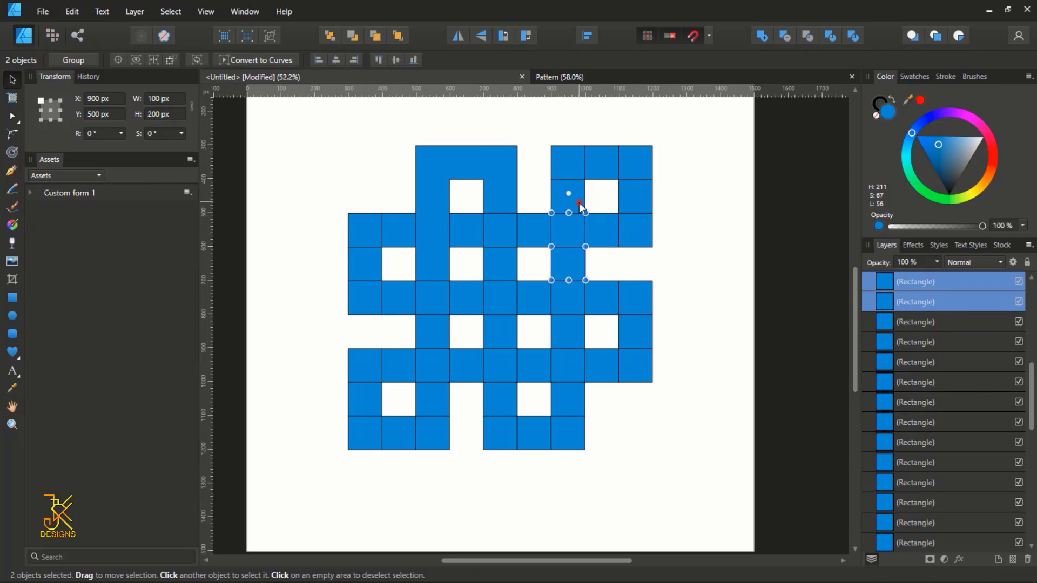
{"action": "left_click", "coordinate": [579, 203], "text": "shift"}
{"action": "left_click", "coordinate": [581, 158], "text": "shift"}
{"action": "left_click", "coordinate": [591, 165], "text": "shift"}
{"action": "left_click", "coordinate": [646, 165], "text": "shift"}
{"action": "left_click", "coordinate": [637, 192], "text": "shift"}
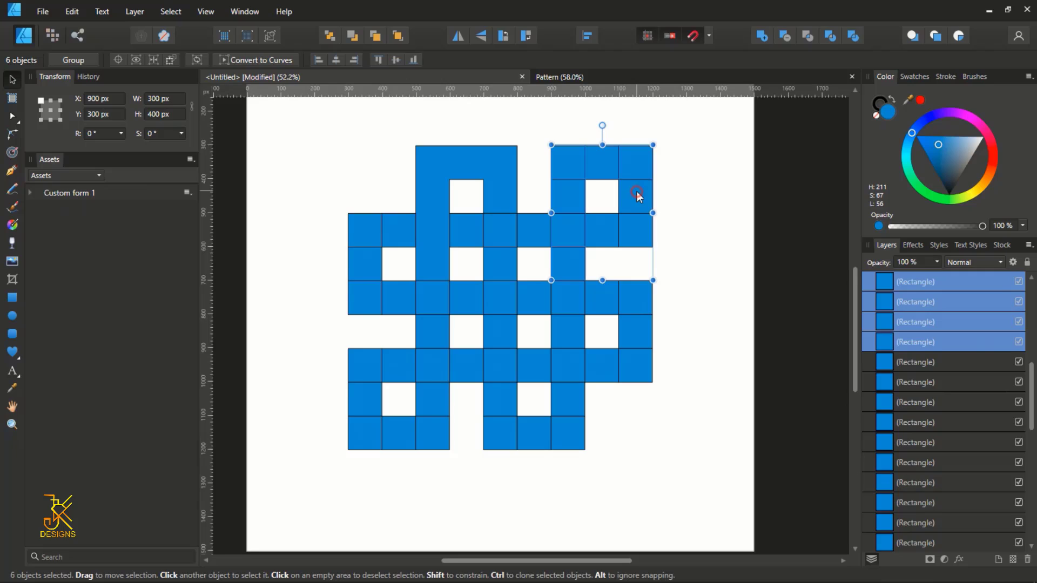
{"action": "left_click", "coordinate": [764, 36]}
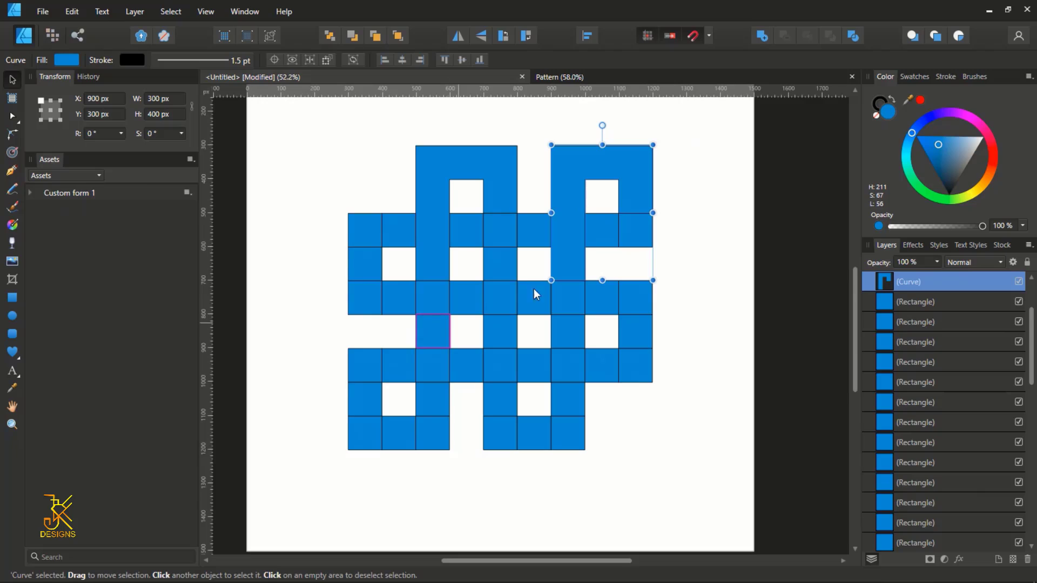
Step: Unite the upper-right hook shape with the square at column 9, row 3
{"action": "left_click", "coordinate": [614, 231]}
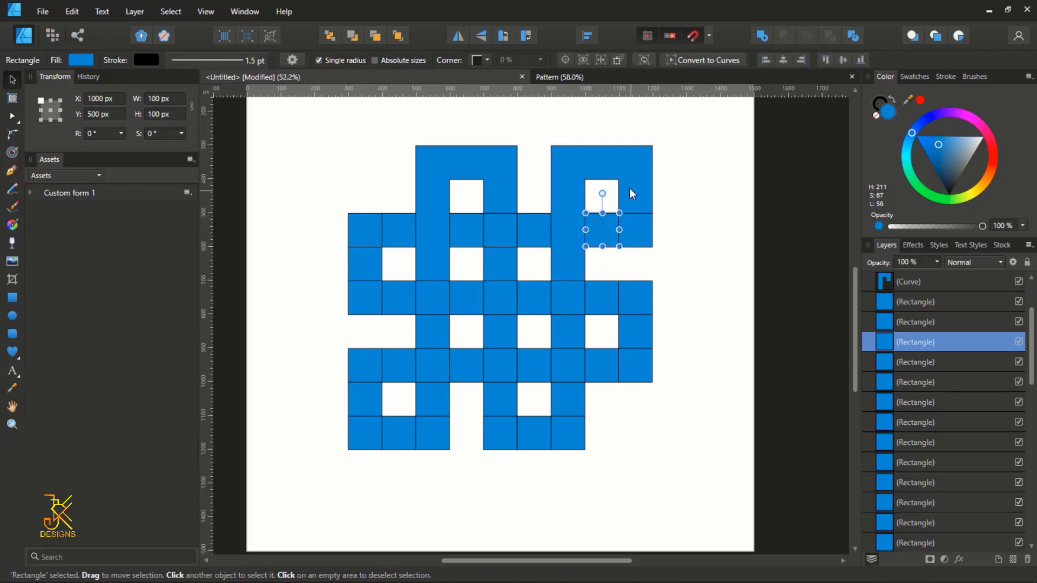
{"action": "left_click", "coordinate": [637, 204]}
{"action": "left_click", "coordinate": [637, 219], "text": "shift"}
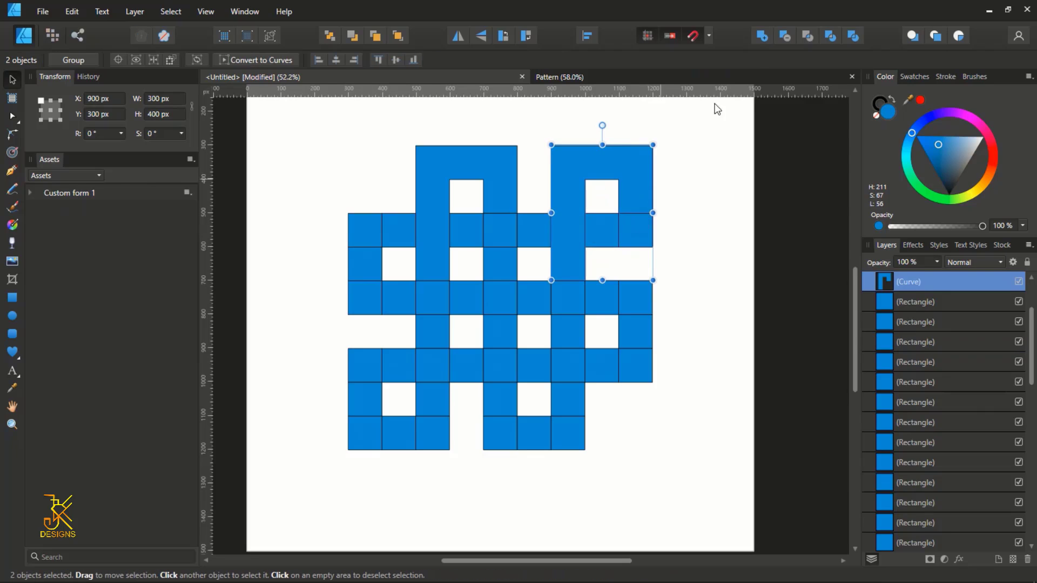
{"action": "left_click", "coordinate": [765, 38]}
{"action": "left_click", "coordinate": [598, 231]}
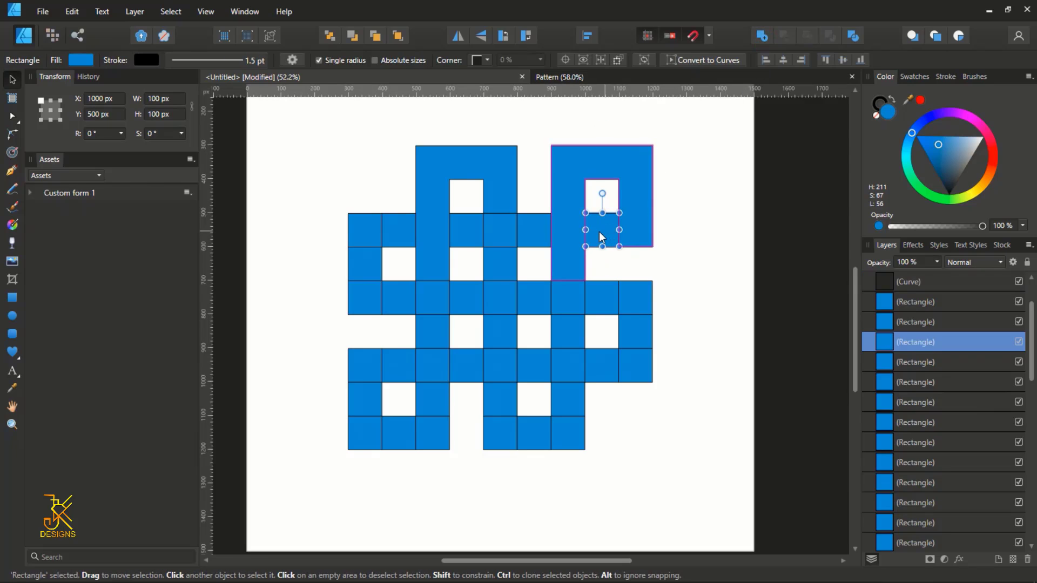
Step: Unite the squares in column 3, rows 6–9, row 9, columns 1–2, and column 1, rows 7–8, into one hook shape
{"action": "left_click", "coordinate": [430, 329]}
{"action": "left_click", "coordinate": [429, 377], "text": "shift"}
{"action": "left_click", "coordinate": [429, 403], "text": "shift"}
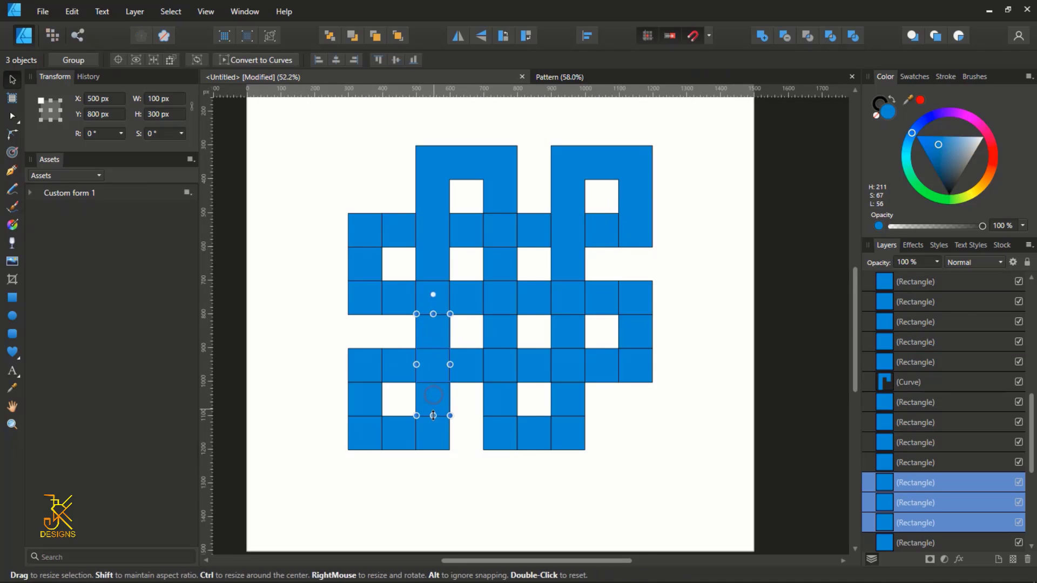
{"action": "left_click", "coordinate": [427, 426], "text": "shift"}
{"action": "left_click", "coordinate": [387, 434], "text": "shift"}
{"action": "left_click", "coordinate": [371, 426], "text": "shift"}
{"action": "left_click", "coordinate": [369, 391], "text": "shift"}
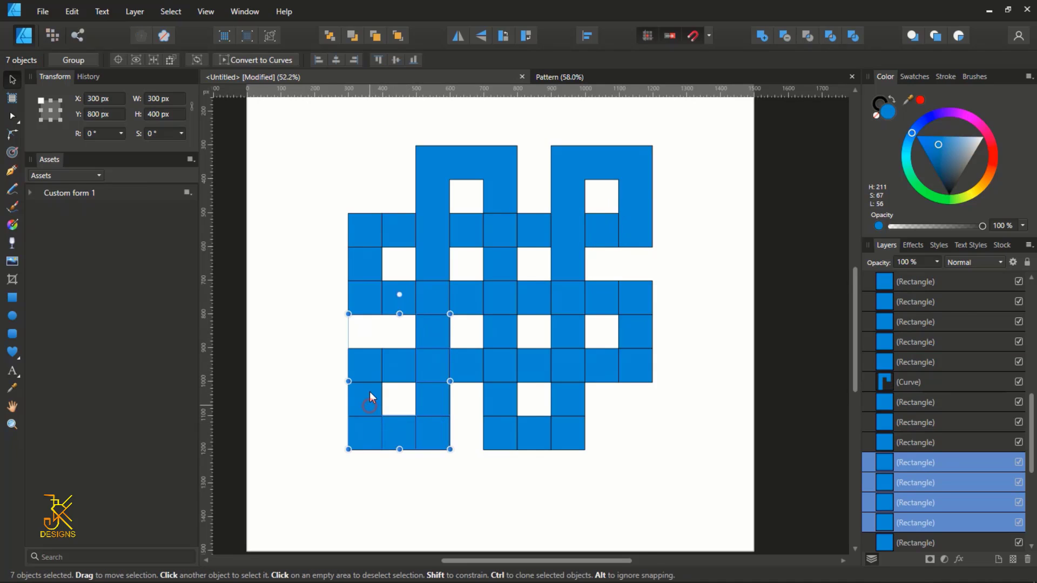
{"action": "left_click", "coordinate": [364, 393], "text": "shift"}
{"action": "left_click", "coordinate": [762, 36]}
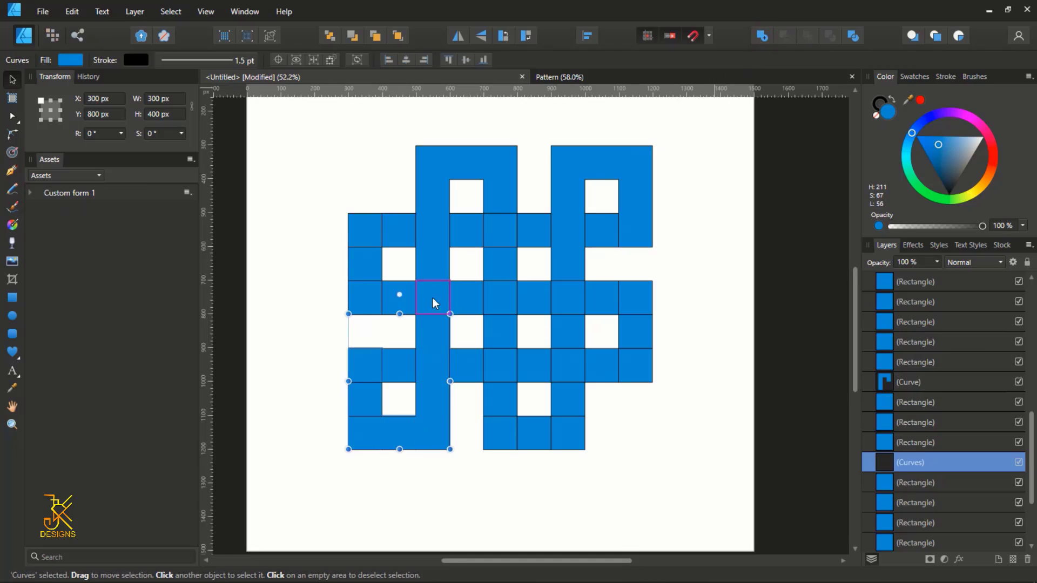
{"action": "left_click", "coordinate": [367, 403], "text": "shift"}
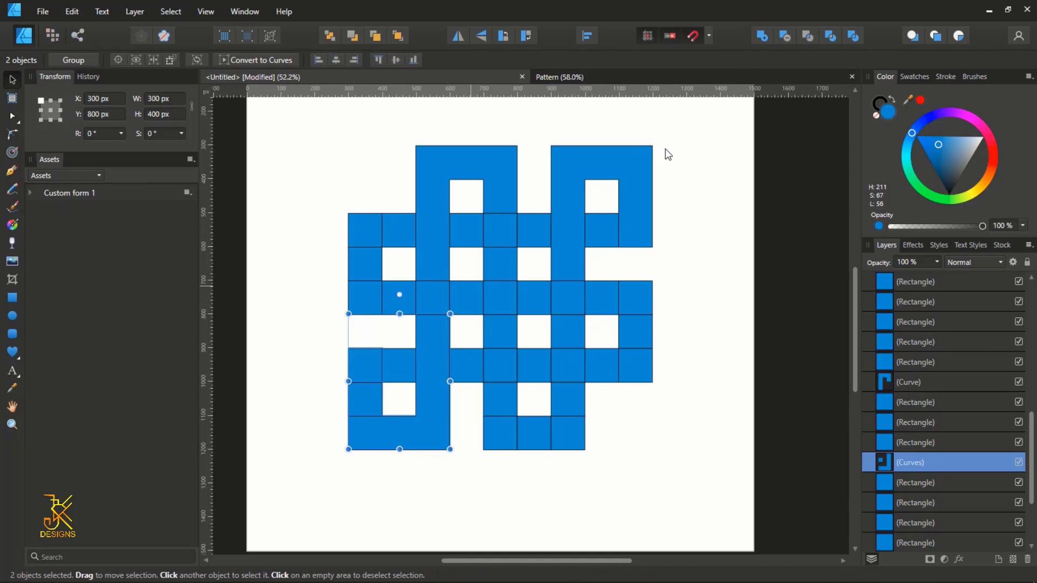
{"action": "left_click", "coordinate": [766, 41]}
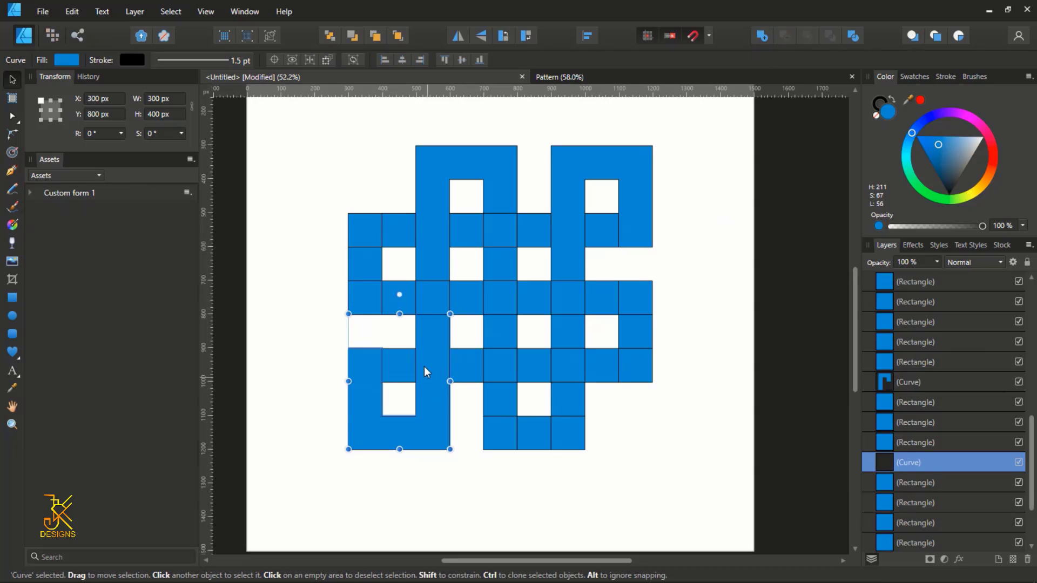
{"action": "left_click", "coordinate": [406, 362]}
{"action": "left_click_drag", "start_coordinate": [406, 365], "coordinate": [407, 230]}
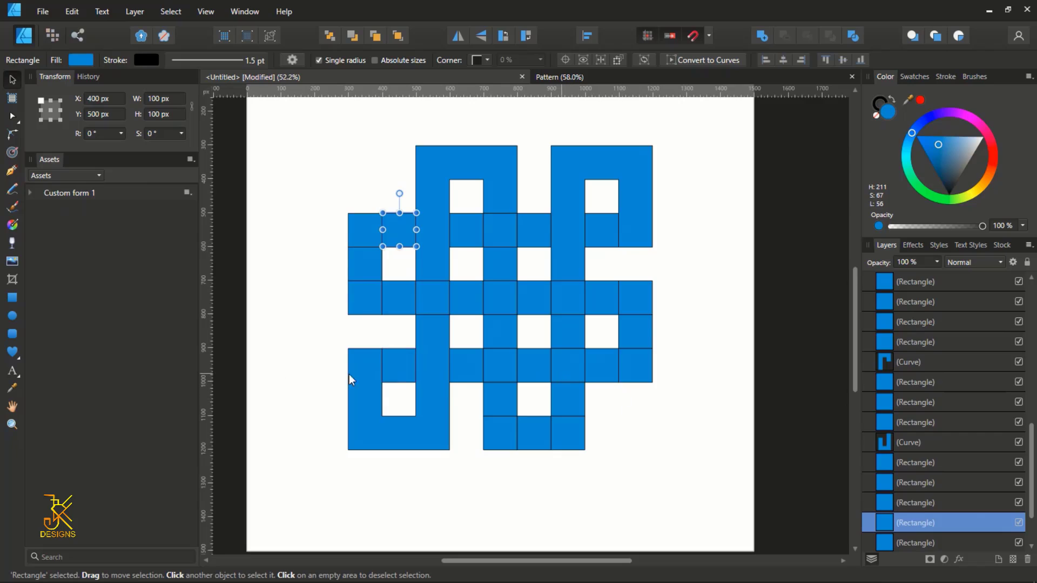
Step: Unite the squares in column 7, rows 6–9, row 9, columns 5–6, and column 5, row 8, into one hook shape
{"action": "left_click", "coordinate": [568, 338]}
{"action": "left_click", "coordinate": [572, 369], "text": "shift"}
{"action": "left_click", "coordinate": [571, 396], "text": "shift"}
{"action": "left_click", "coordinate": [568, 432], "text": "shift"}
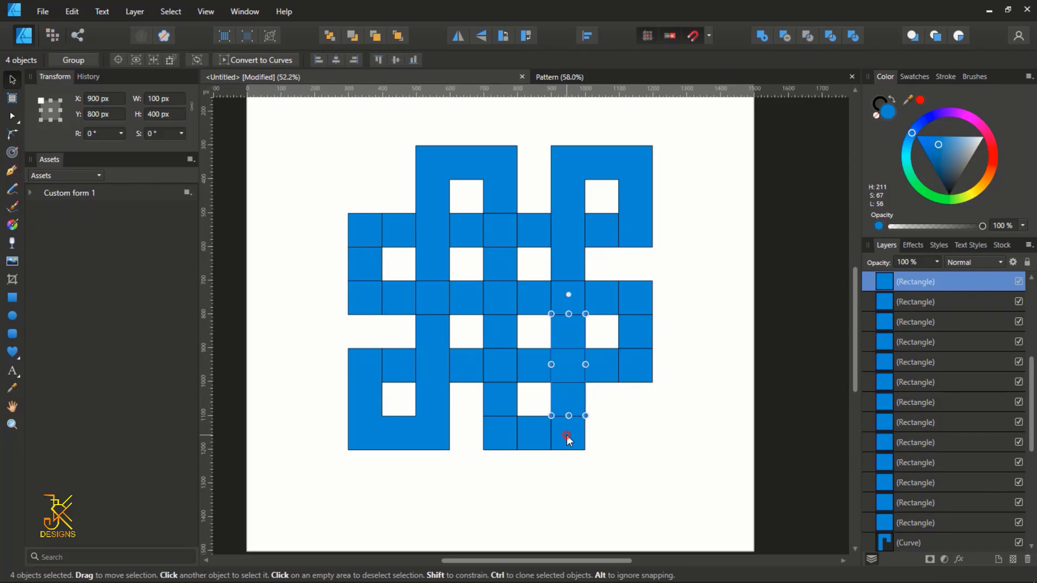
{"action": "left_click", "coordinate": [534, 432], "text": "shift"}
{"action": "left_click", "coordinate": [500, 401], "text": "shift"}
{"action": "left_click", "coordinate": [500, 432], "text": "shift"}
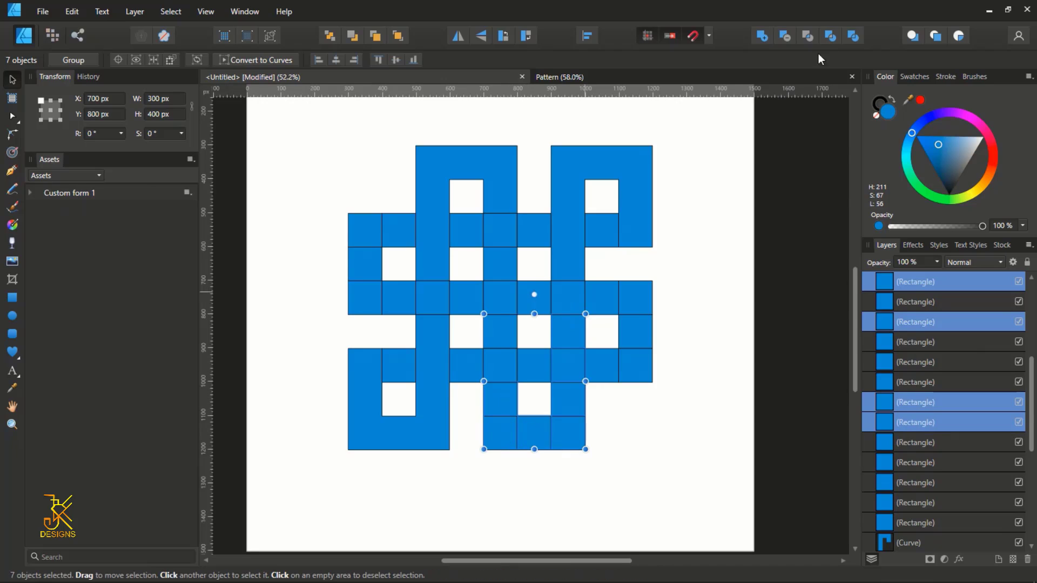
{"action": "left_click", "coordinate": [767, 35]}
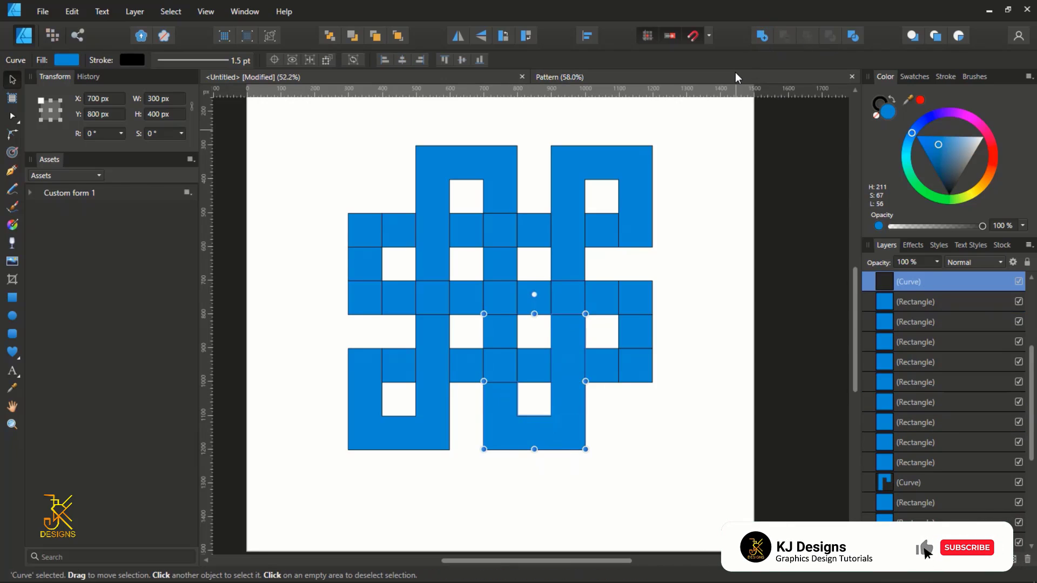
{"action": "left_click", "coordinate": [682, 382]}
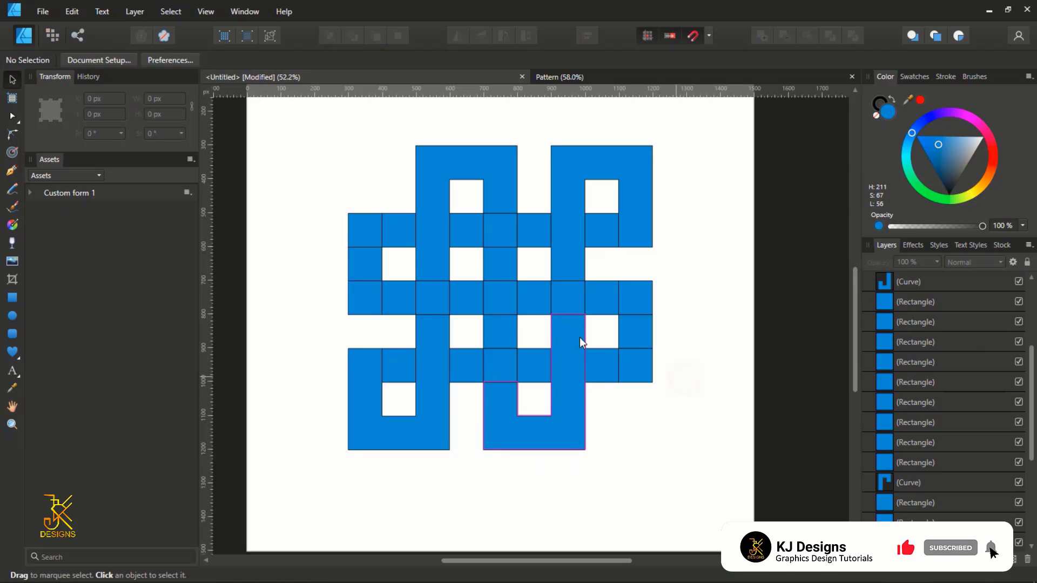
Step: Unite the squares in row 5, columns 1–4, with those in column 1, rows 3–4, into one L shape
{"action": "left_click", "coordinate": [464, 294]}
{"action": "left_click", "coordinate": [399, 297], "text": "shift"}
{"action": "left_click", "coordinate": [432, 297], "text": "shift"}
{"action": "left_click", "coordinate": [365, 297], "text": "shift"}
{"action": "left_click", "coordinate": [372, 269], "text": "shift"}
{"action": "left_click", "coordinate": [371, 231], "text": "shift"}
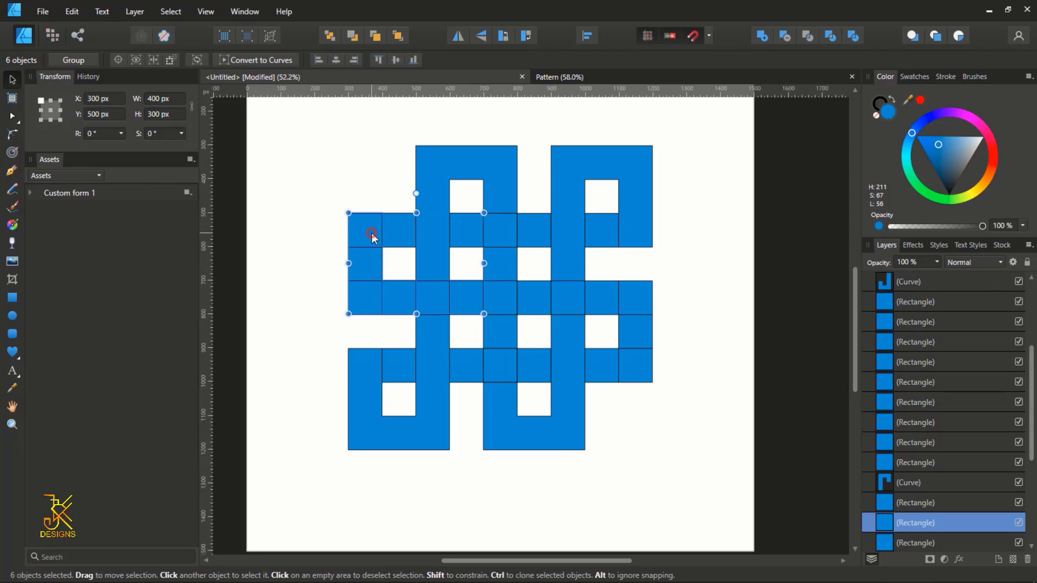
{"action": "left_click", "coordinate": [761, 37]}
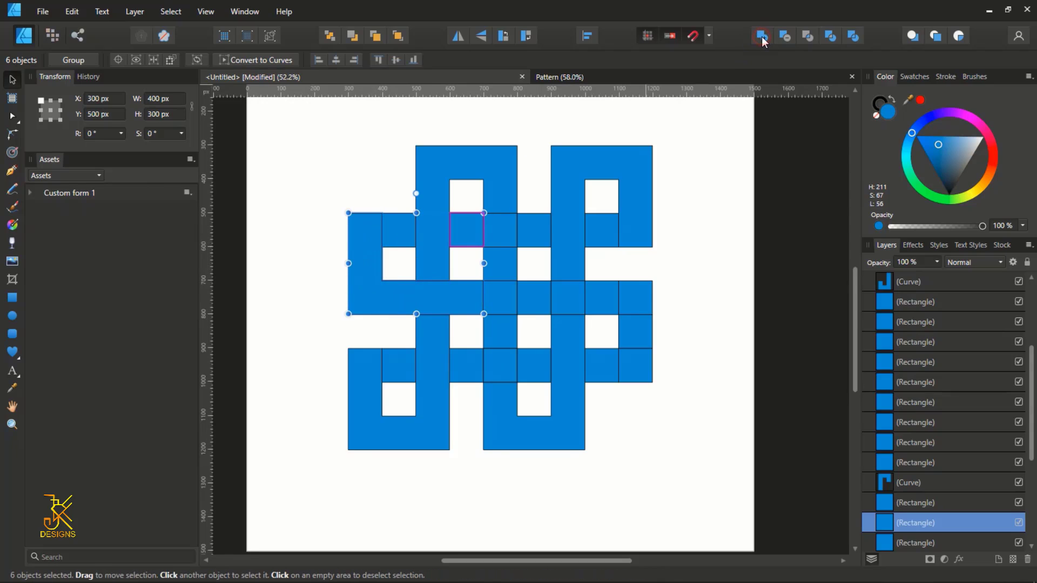
Step: Unite the squares in row 5, columns 6–9, with those in column 9, rows 6–7, into one L shape
{"action": "left_click", "coordinate": [540, 296]}
{"action": "left_click", "coordinate": [567, 296], "text": "shift"}
{"action": "left_click", "coordinate": [611, 291], "text": "shift"}
{"action": "left_click", "coordinate": [633, 297], "text": "shift"}
{"action": "left_click", "coordinate": [637, 334], "text": "shift"}
{"action": "left_click", "coordinate": [637, 363], "text": "shift"}
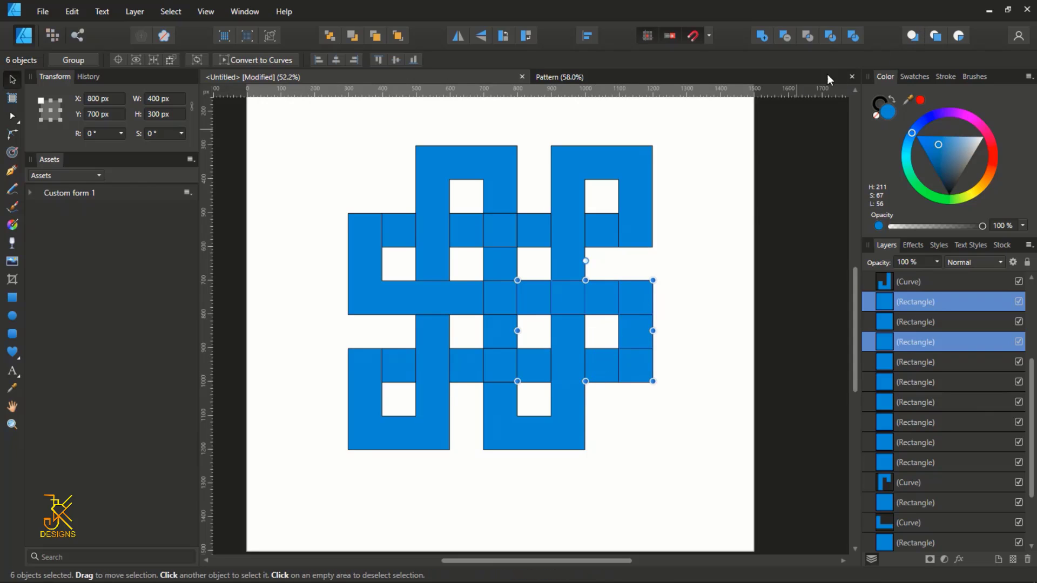
{"action": "left_click", "coordinate": [770, 36]}
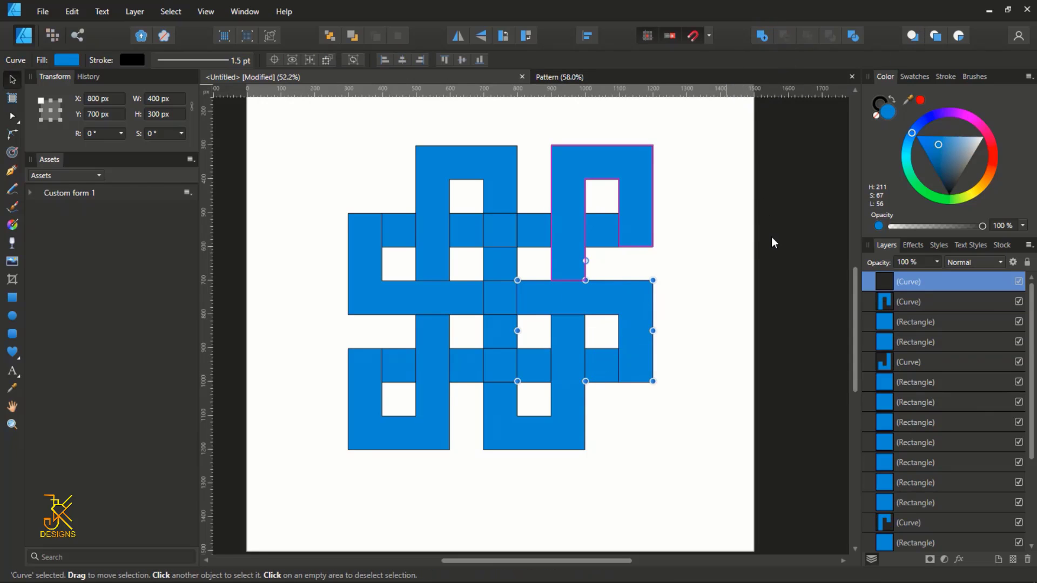
Step: Unite the three squares in row 7, columns 4–6, into one horizontal bar
{"action": "left_click", "coordinate": [766, 242]}
{"action": "left_click", "coordinate": [460, 358]}
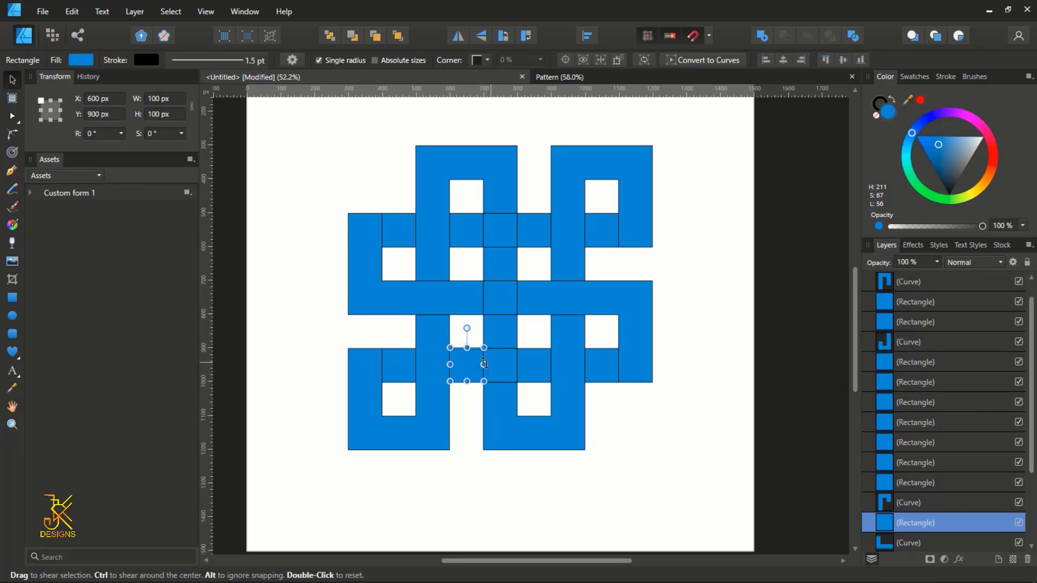
{"action": "left_click", "coordinate": [501, 366], "text": "shift"}
{"action": "left_click", "coordinate": [531, 364], "text": "shift"}
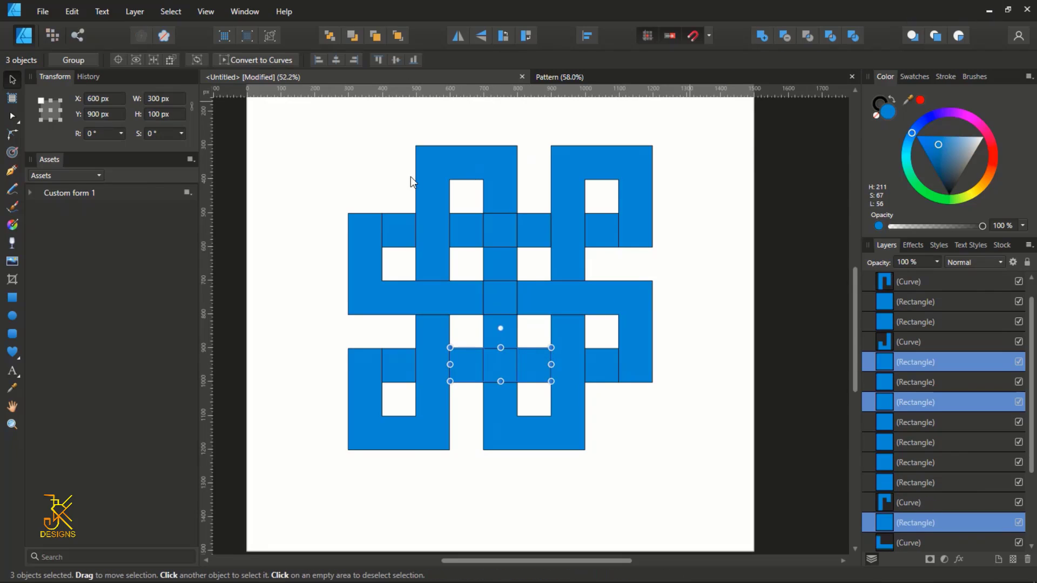
{"action": "left_click", "coordinate": [766, 35]}
Step: Unite the three squares in row 3, columns 4–6, into one horizontal bar
{"action": "left_click", "coordinate": [468, 228]}
{"action": "left_click", "coordinate": [509, 232], "text": "shift"}
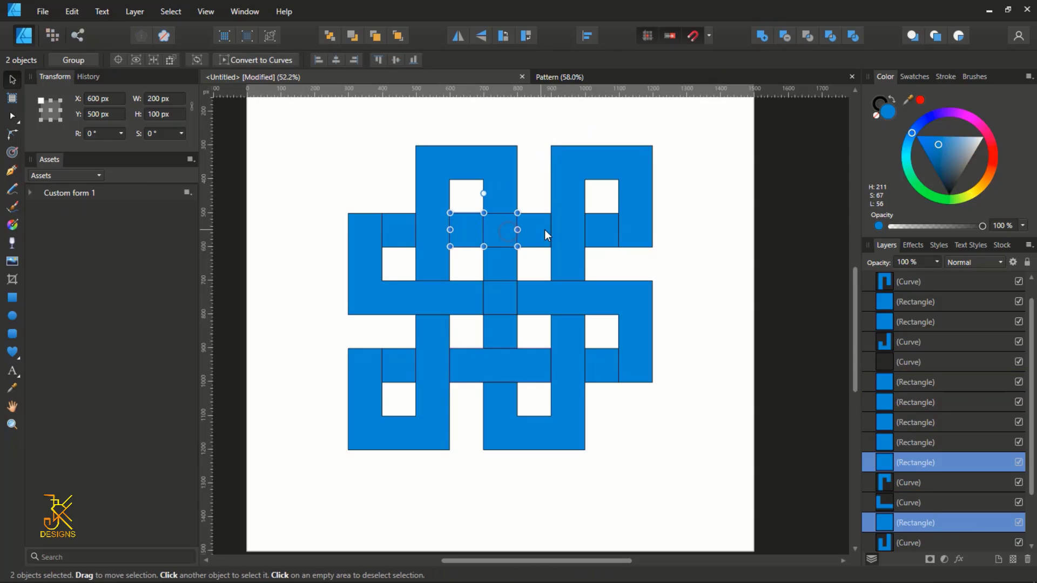
{"action": "left_click", "coordinate": [540, 228], "text": "shift"}
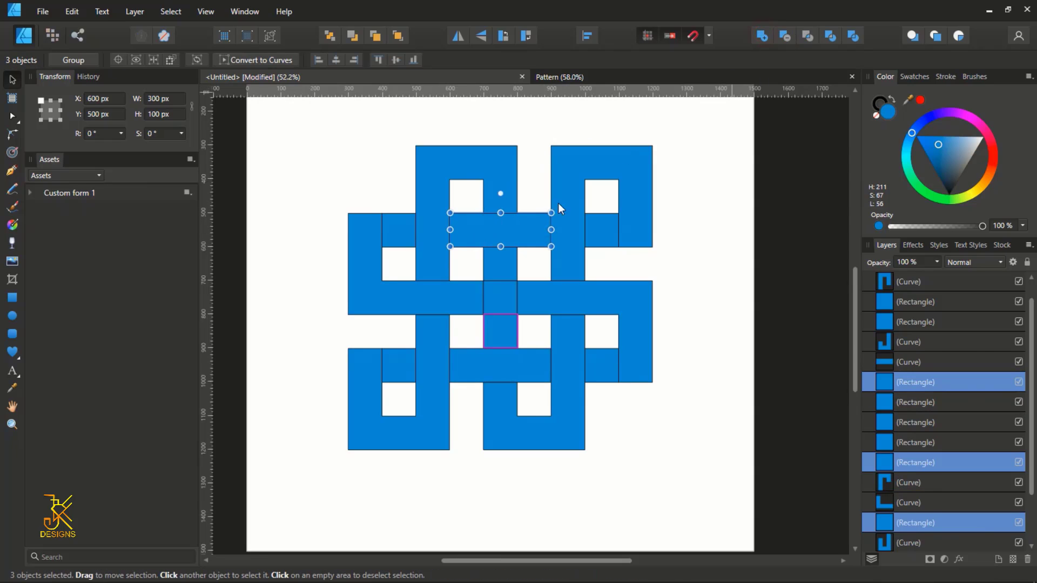
{"action": "key", "text": "ctrl+plus"}
Step: Unite the three squares in column 5, rows 4–6, into one vertical bar
{"action": "left_click", "coordinate": [502, 264]}
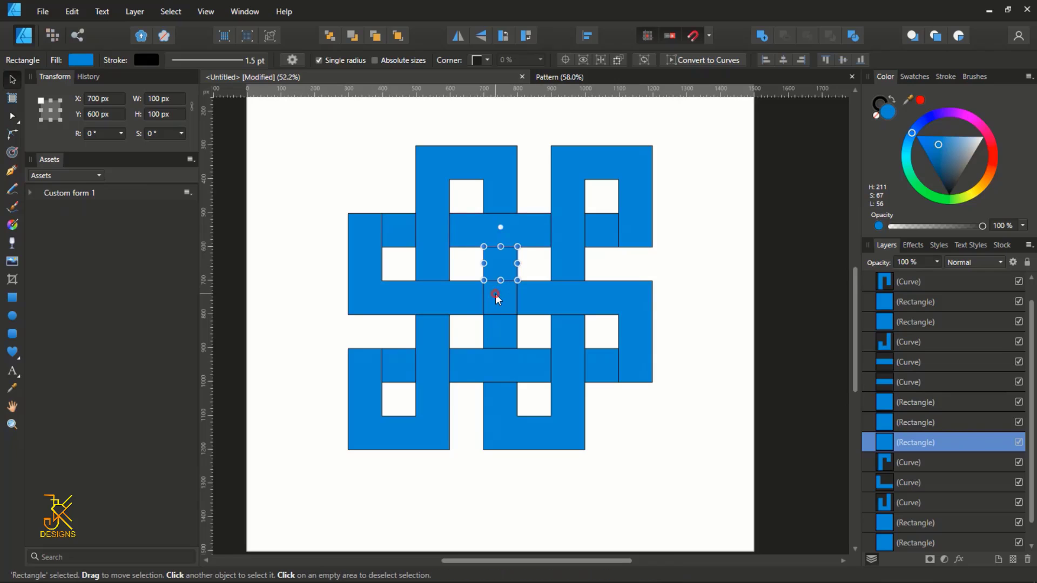
{"action": "left_click", "coordinate": [495, 294], "text": "shift"}
{"action": "left_click", "coordinate": [500, 330], "text": "shift"}
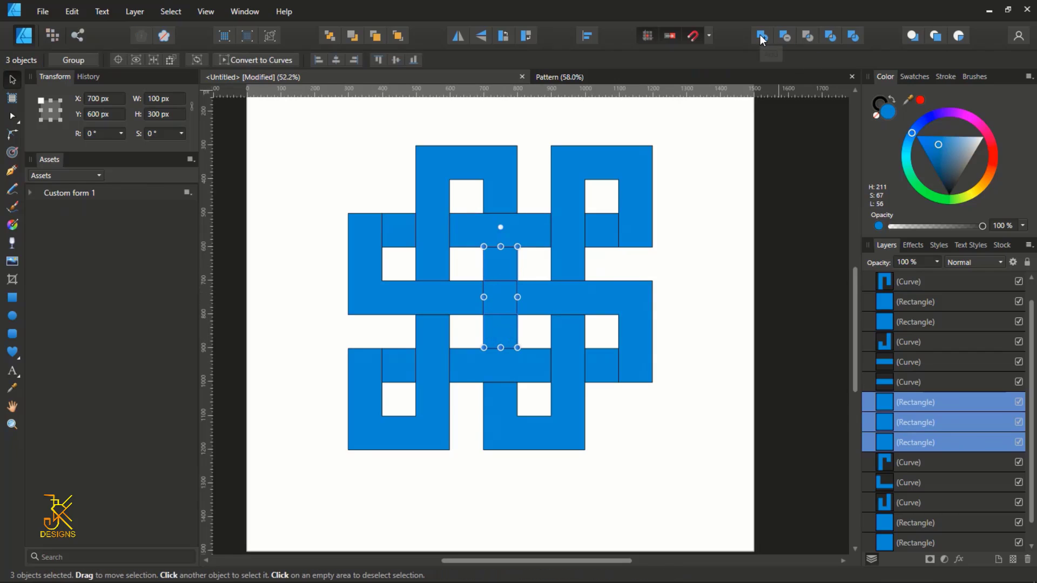
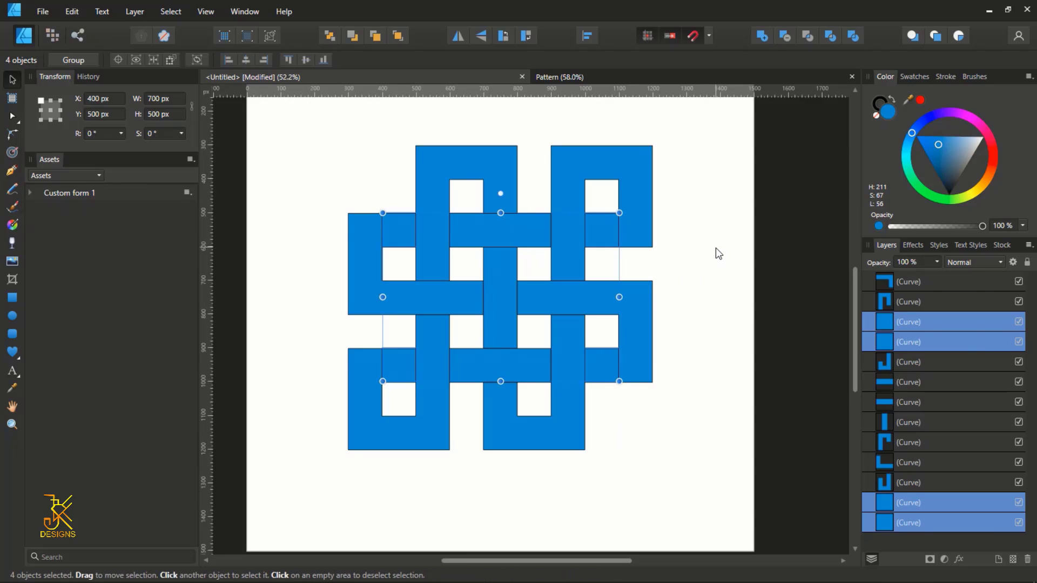
Step: Pull the left edge nodes of the square in column 8, row 3, inward to X about 1038 px
{"action": "left_click", "coordinate": [15, 118]}
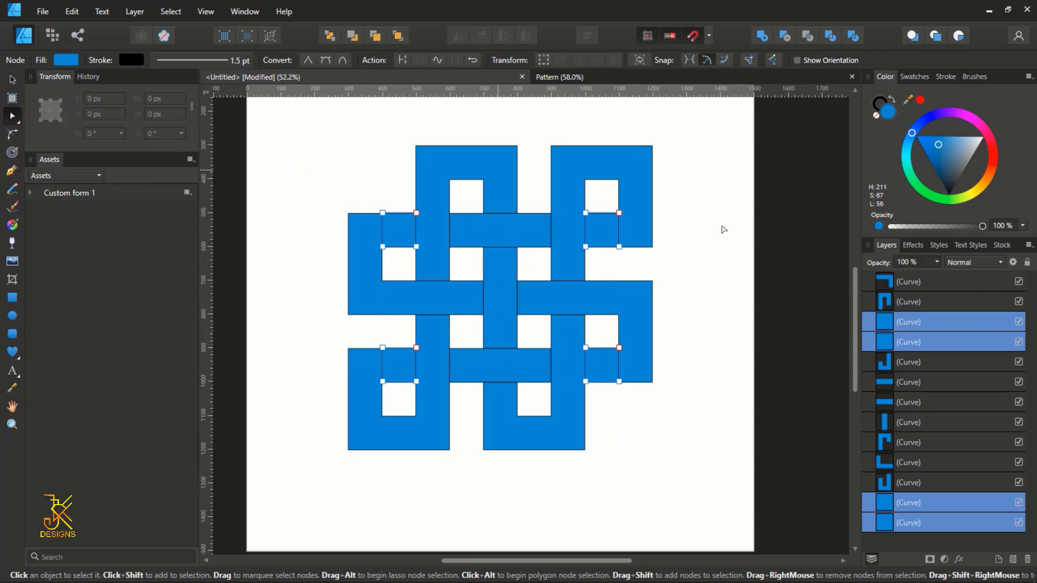
{"action": "scroll", "coordinate": [605, 221], "scroll_direction": "up", "scroll_amount": 2}
{"action": "scroll", "coordinate": [605, 221], "scroll_direction": "up", "scroll_amount": 4}
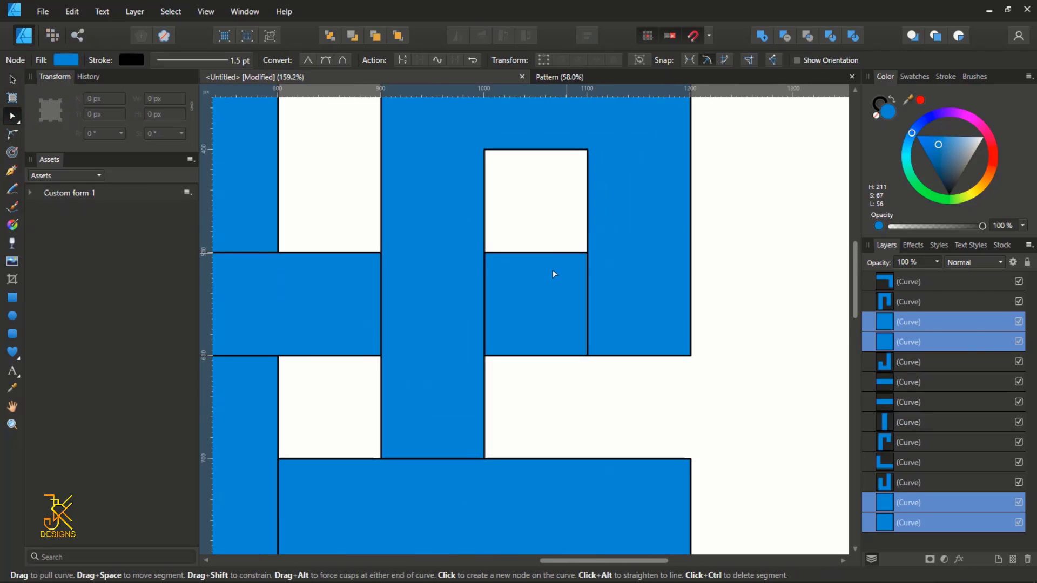
{"action": "left_click", "coordinate": [545, 292]}
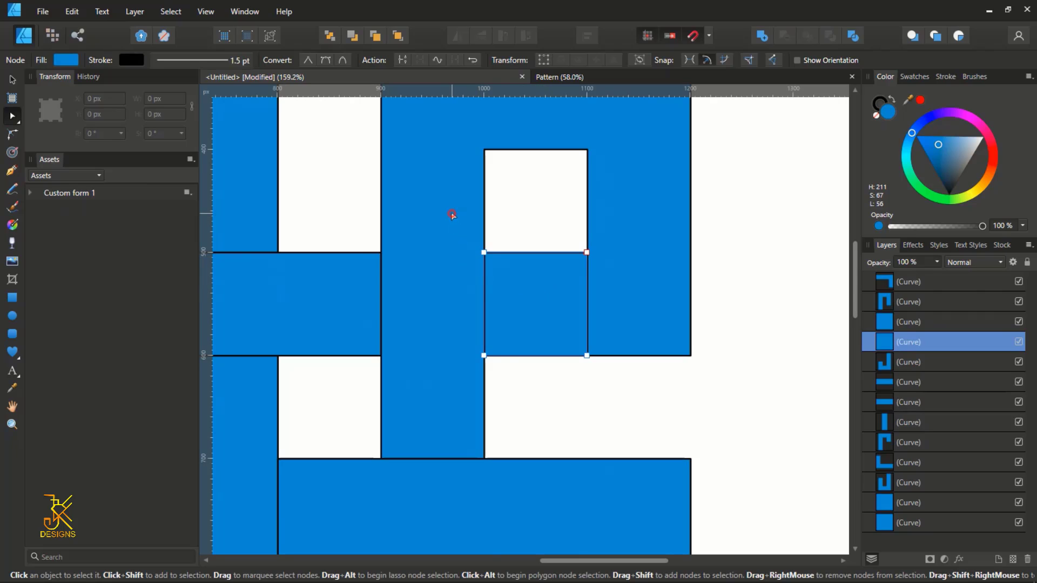
{"action": "left_click_drag", "start_coordinate": [453, 214], "coordinate": [524, 357]}
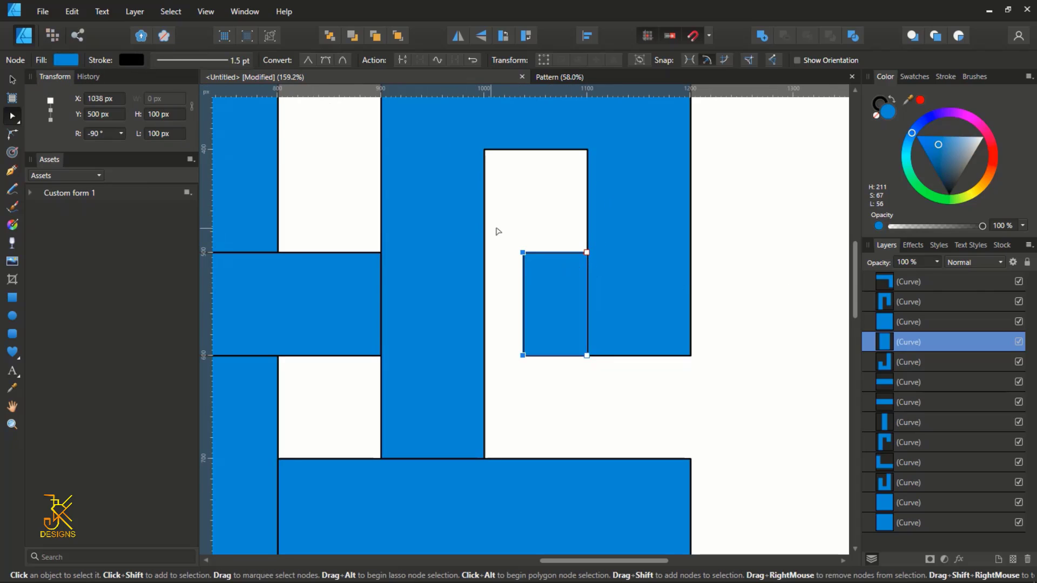
Step: Unite the narrowed square in row 3 with the adjoining hook shape and move its left edge back to X 1000 px
{"action": "left_click", "coordinate": [12, 79]}
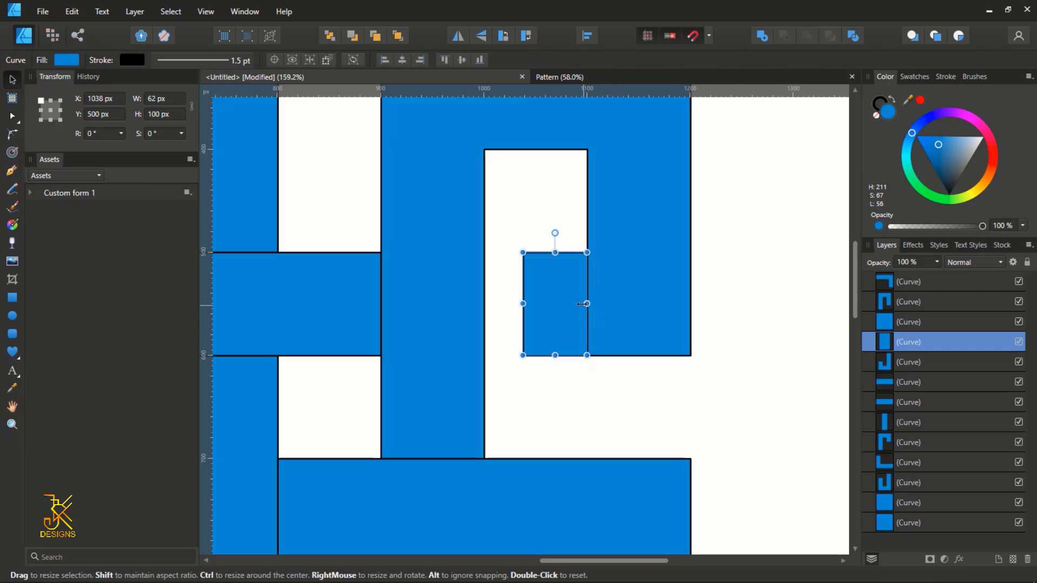
{"action": "left_click", "coordinate": [625, 289], "text": "shift"}
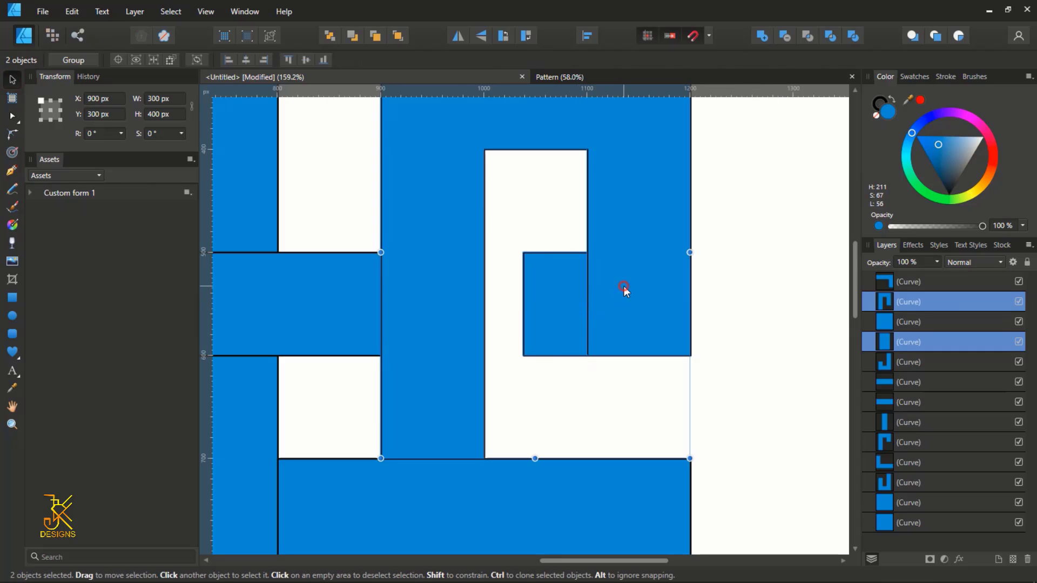
{"action": "left_click", "coordinate": [765, 38]}
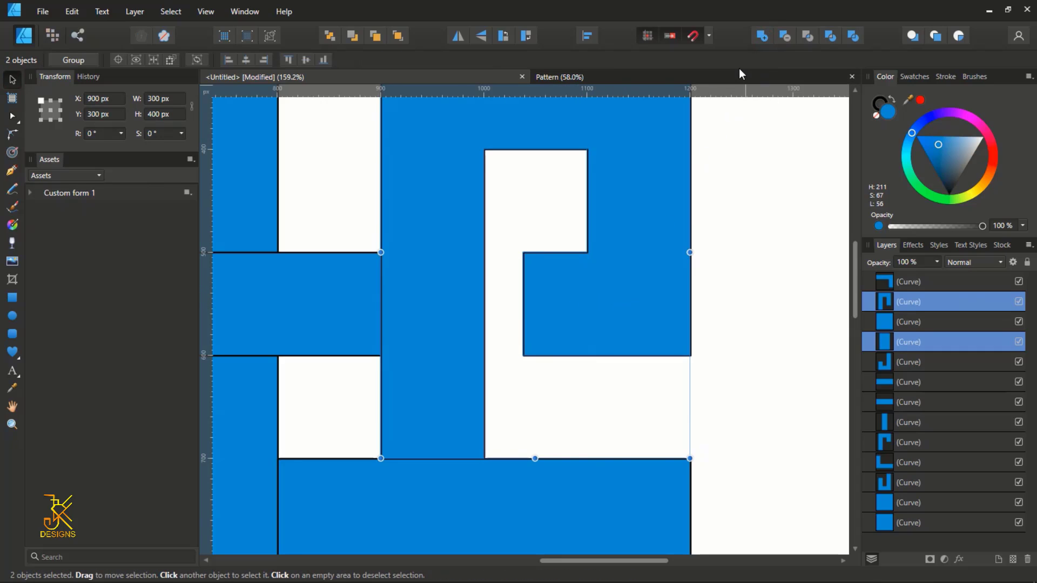
{"action": "key", "text": "a"}
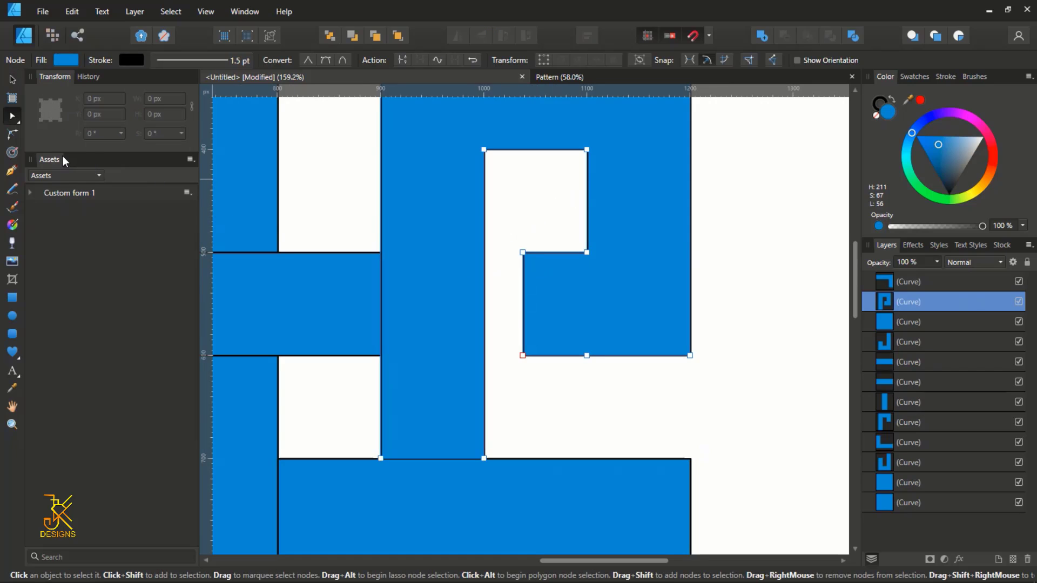
{"action": "left_click_drag", "start_coordinate": [507, 226], "coordinate": [553, 398]}
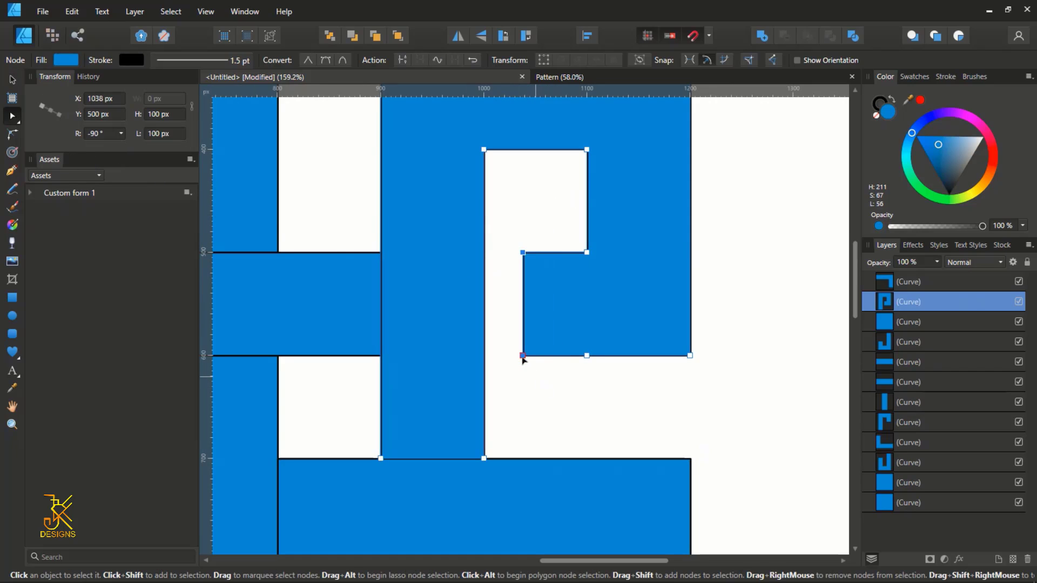
{"action": "left_click_drag", "start_coordinate": [522, 357], "coordinate": [482, 357]}
Step: Pull the left edge nodes of the square in column 8, row 7, inward to X about 1039 px
{"action": "scroll", "coordinate": [499, 327], "scroll_direction": "down", "scroll_amount": 1}
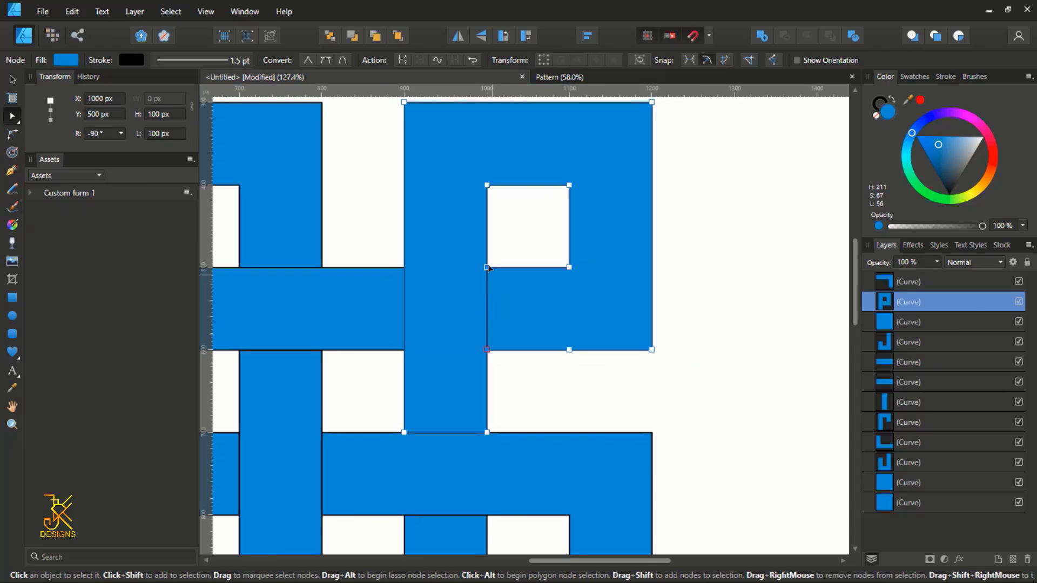
{"action": "scroll", "coordinate": [479, 249], "scroll_direction": "down", "scroll_amount": 6}
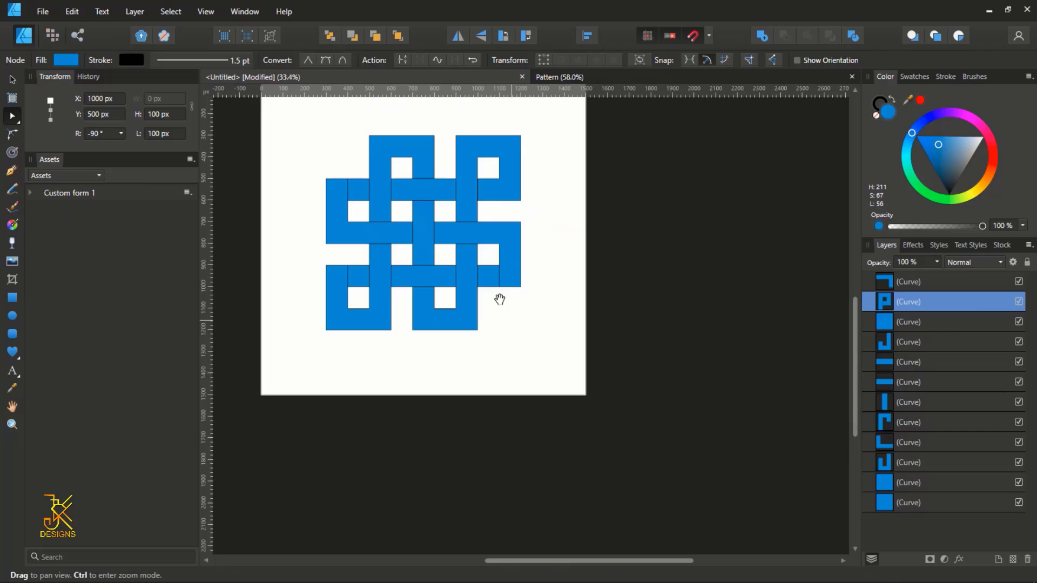
{"action": "left_click_drag", "start_coordinate": [499, 299], "coordinate": [516, 243]}
{"action": "scroll", "coordinate": [516, 243], "scroll_direction": "up", "scroll_amount": 6}
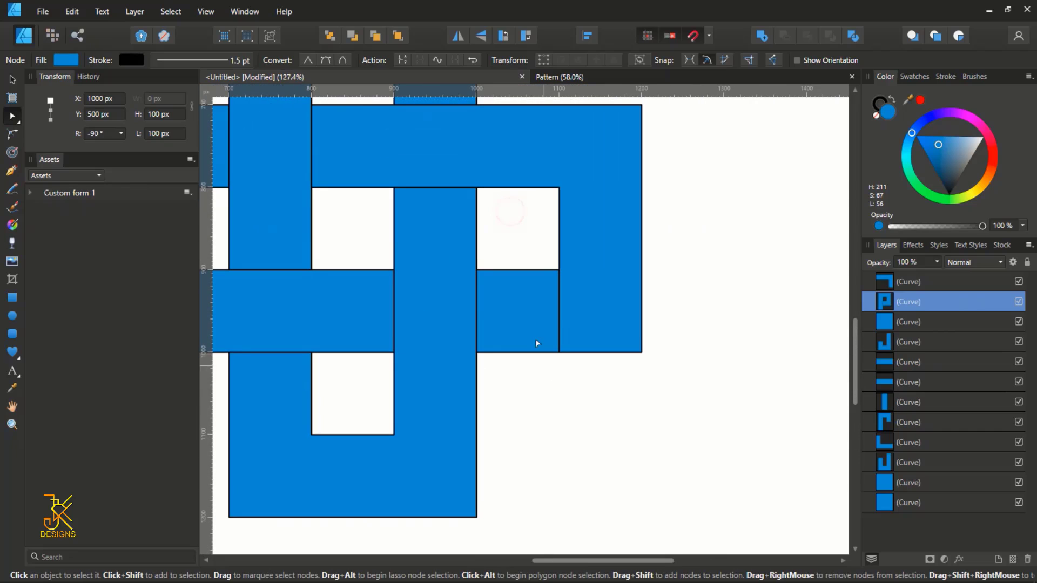
{"action": "left_click", "coordinate": [535, 316]}
{"action": "scroll", "coordinate": [527, 312], "scroll_direction": "up", "scroll_amount": 2}
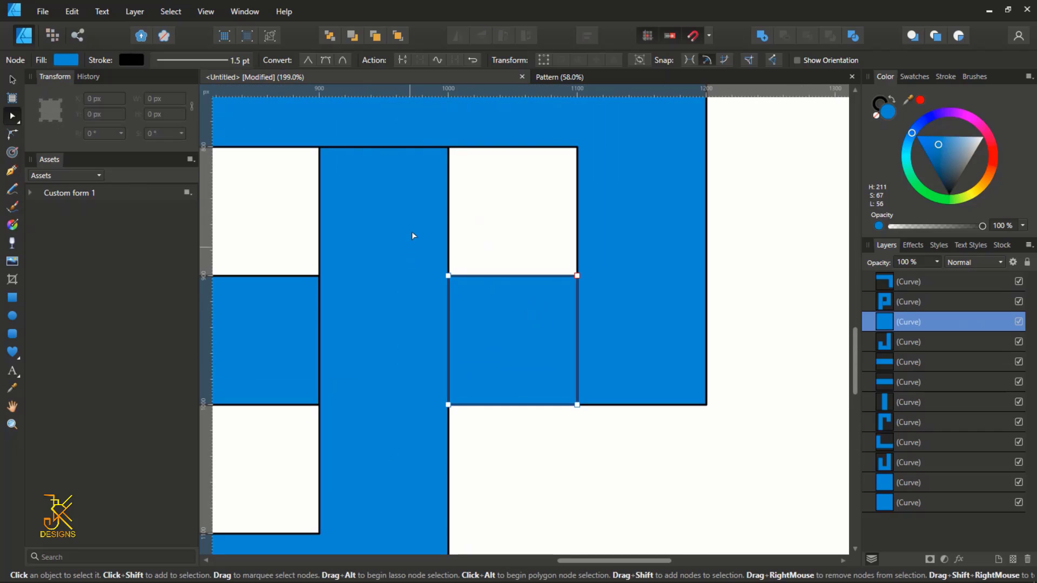
{"action": "left_click_drag", "start_coordinate": [412, 232], "coordinate": [478, 469]}
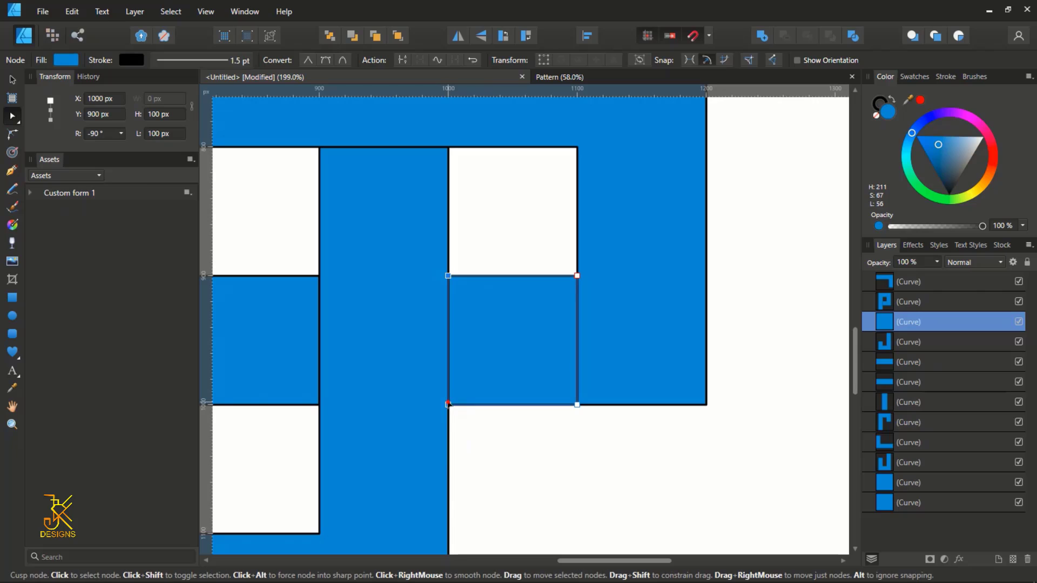
{"action": "left_click_drag", "start_coordinate": [449, 404], "coordinate": [498, 404]}
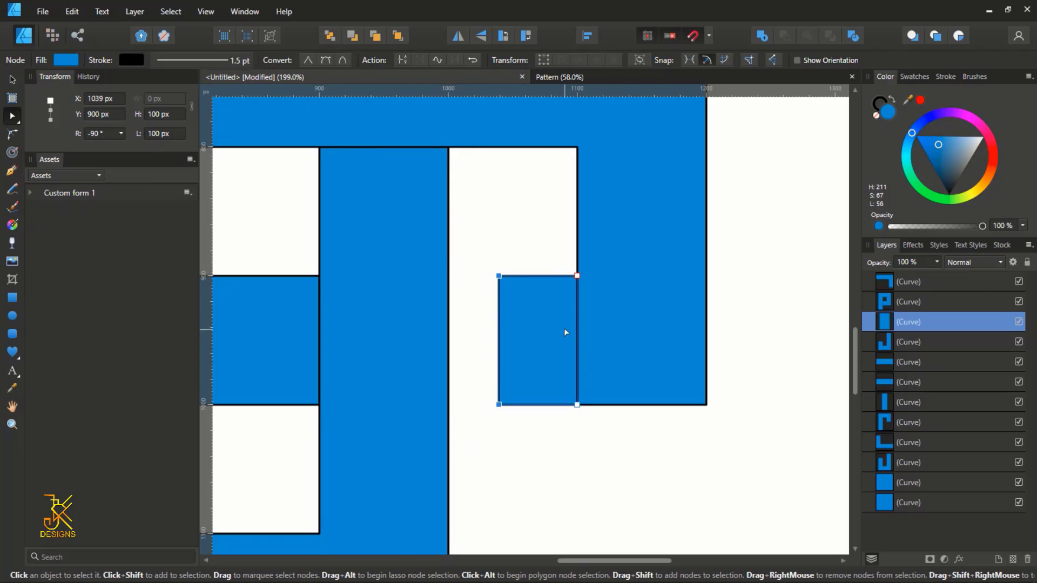
Step: Unite the narrowed square in row 7 with the adjoining L shape and move its left edge back to X 1000 px
{"action": "key", "text": "v"}
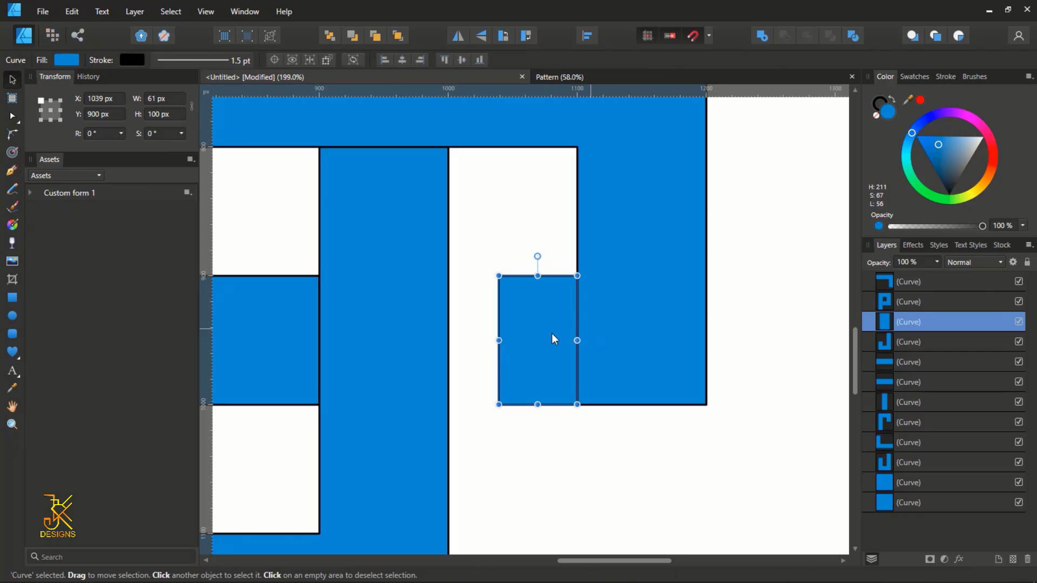
{"action": "left_click", "coordinate": [632, 334], "text": "shift"}
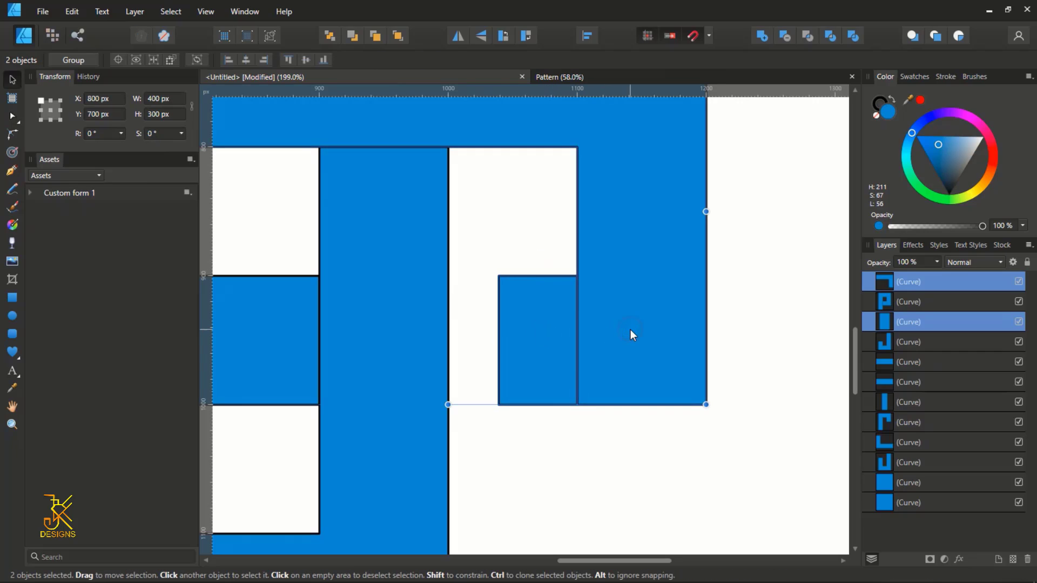
{"action": "left_click", "coordinate": [761, 36]}
{"action": "key", "text": "a"}
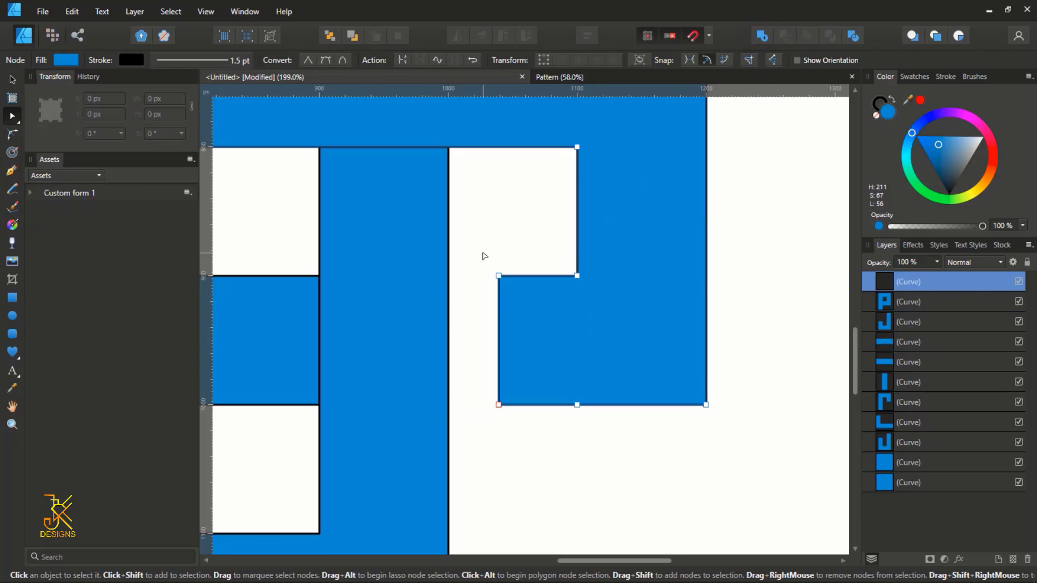
{"action": "left_click_drag", "start_coordinate": [481, 250], "coordinate": [518, 438]}
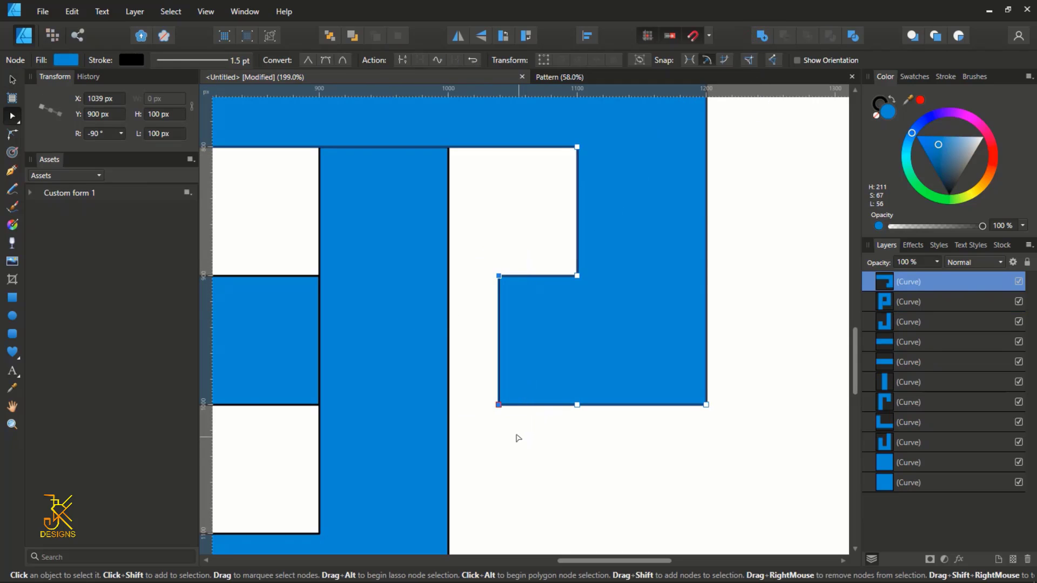
{"action": "left_click", "coordinate": [497, 406]}
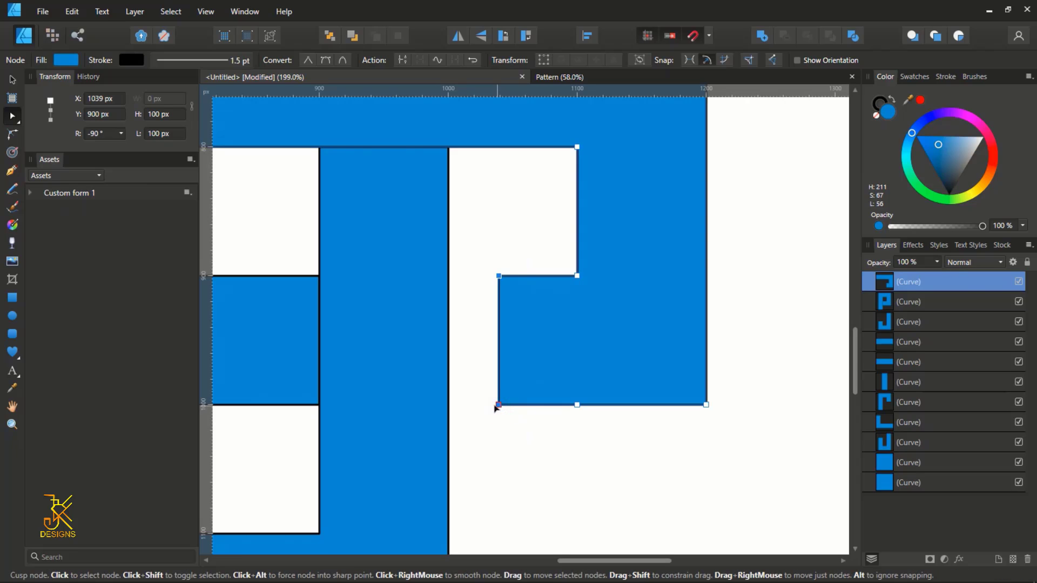
{"action": "left_click_drag", "start_coordinate": [496, 407], "coordinate": [448, 405]}
Step: Unite the square in column 2, row 7, with the adjoining hook after narrowing its right edge, and return that edge to X 500 px
{"action": "key", "text": "ctrl+0"}
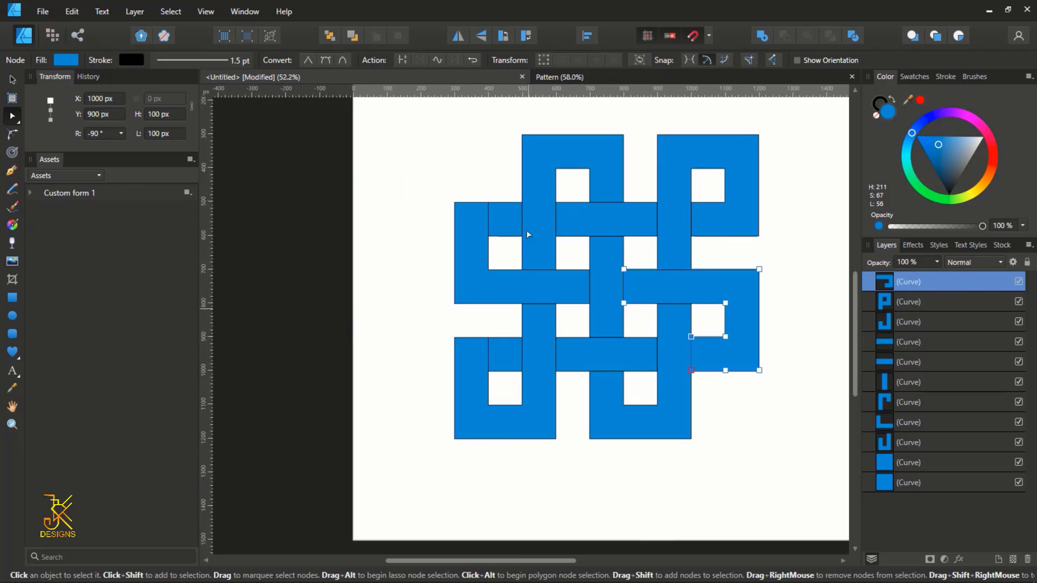
{"action": "scroll", "coordinate": [515, 373], "scroll_direction": "up", "scroll_amount": 5}
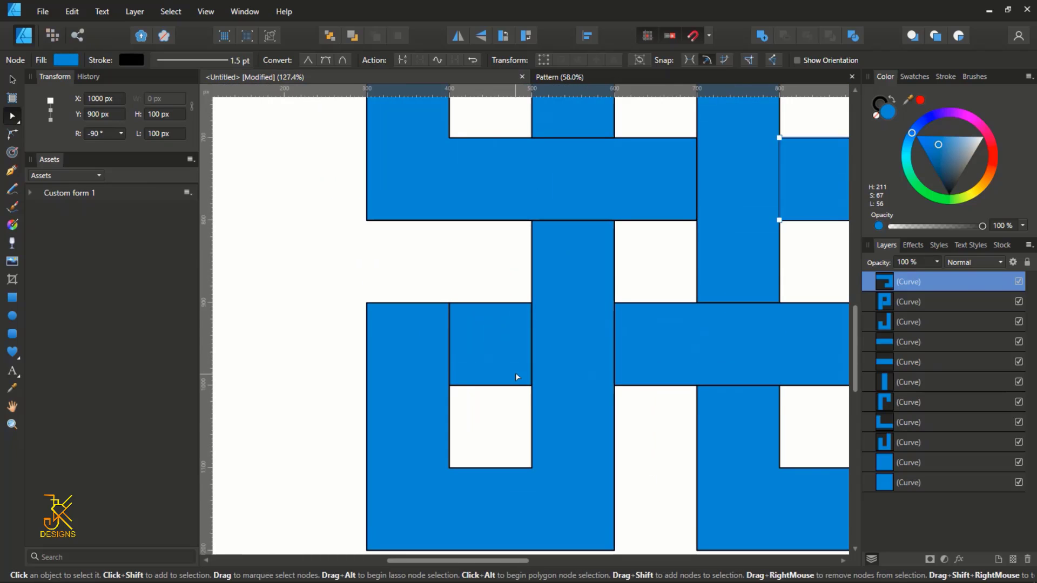
{"action": "left_click", "coordinate": [516, 376]}
{"action": "left_click", "coordinate": [361, 368], "text": "shift"}
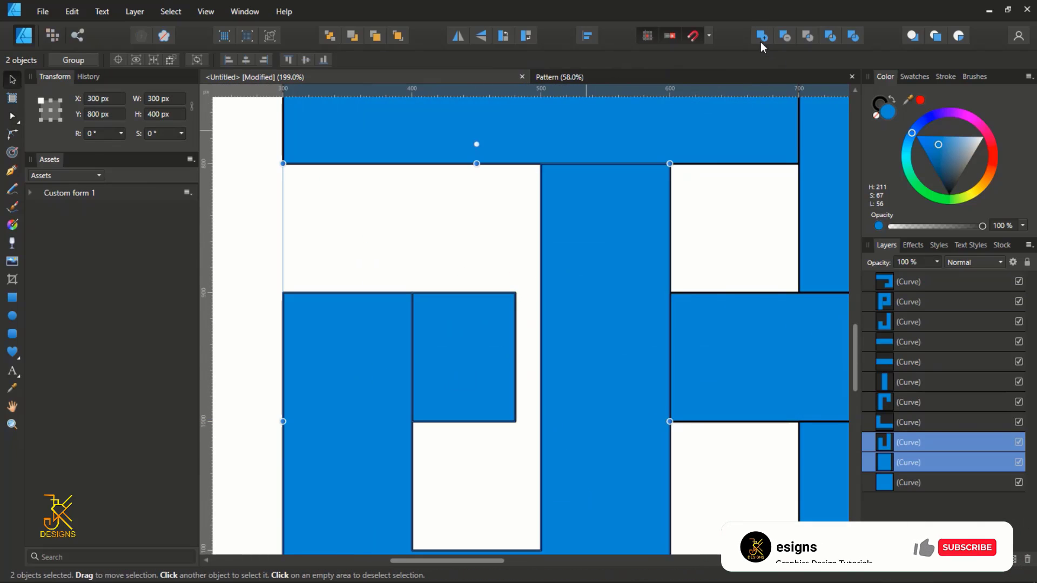
{"action": "key", "text": "ctrl+j"}
{"action": "key", "text": "v"}
Step: Pull the right edge nodes of the square in column 2, row 3, slightly inward, away from column 3
{"action": "scroll", "coordinate": [486, 260], "scroll_direction": "up", "scroll_amount": 5}
{"action": "left_click", "coordinate": [481, 252]}
{"action": "left_click_drag", "start_coordinate": [541, 314], "coordinate": [527, 314]}
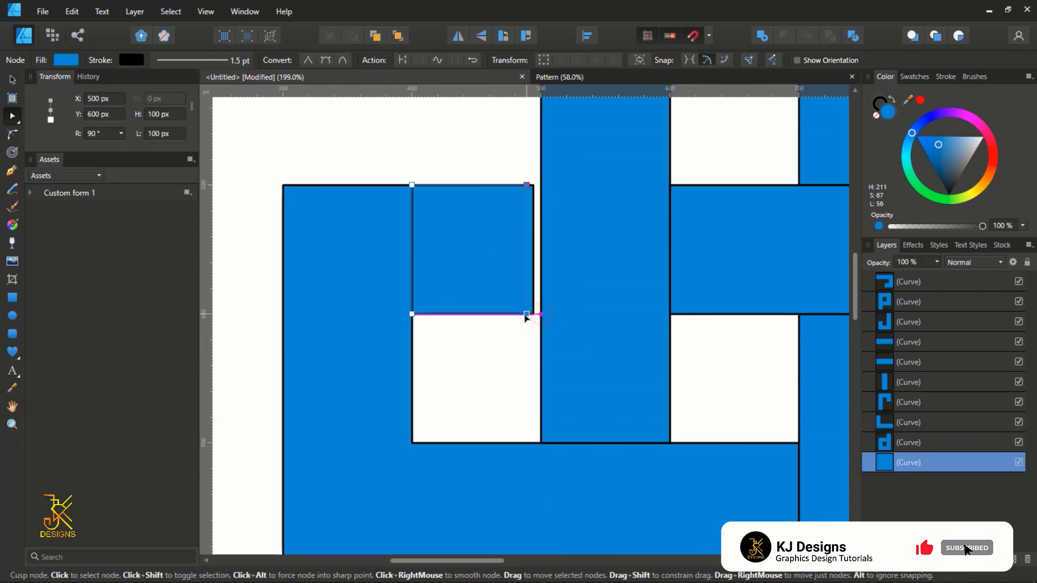
Step: Unite the narrowed square in column 2, row 3, with the adjoining L shape and move its right edge back to X 500 px
{"action": "left_click", "coordinate": [378, 241], "text": "shift"}
{"action": "key", "text": "ctrl+j"}
{"action": "key", "text": "a"}
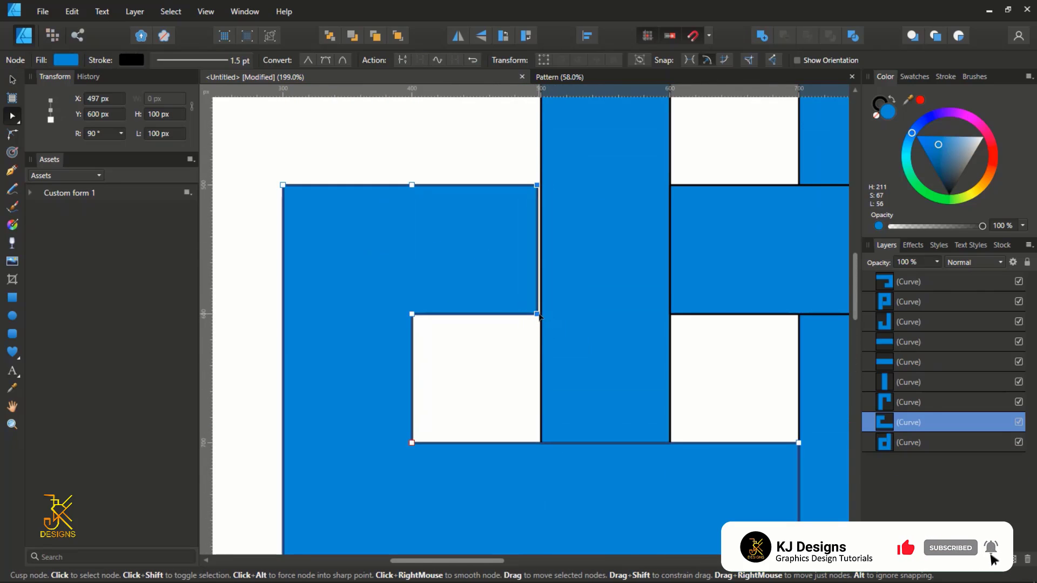
Step: Select all nine strips and rotate them together by 45 degrees about their centre
{"action": "scroll", "coordinate": [740, 334], "scroll_direction": "down", "scroll_amount": 6}
{"action": "scroll", "coordinate": [639, 302], "scroll_direction": "right", "scroll_amount": 4}
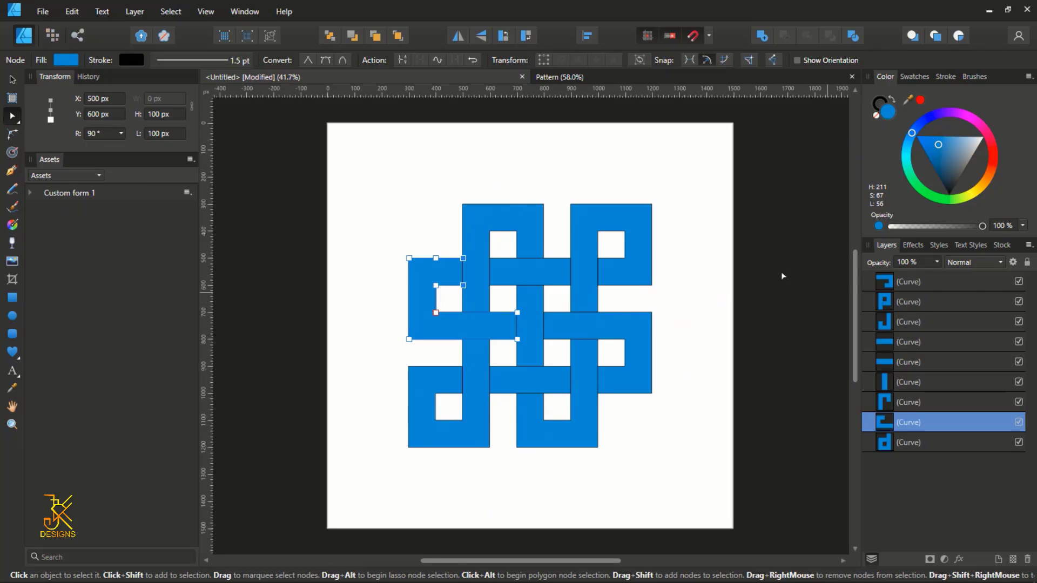
{"action": "scroll", "coordinate": [773, 272], "scroll_direction": "up", "scroll_amount": 2}
{"action": "scroll", "coordinate": [773, 272], "scroll_direction": "down", "scroll_amount": 2}
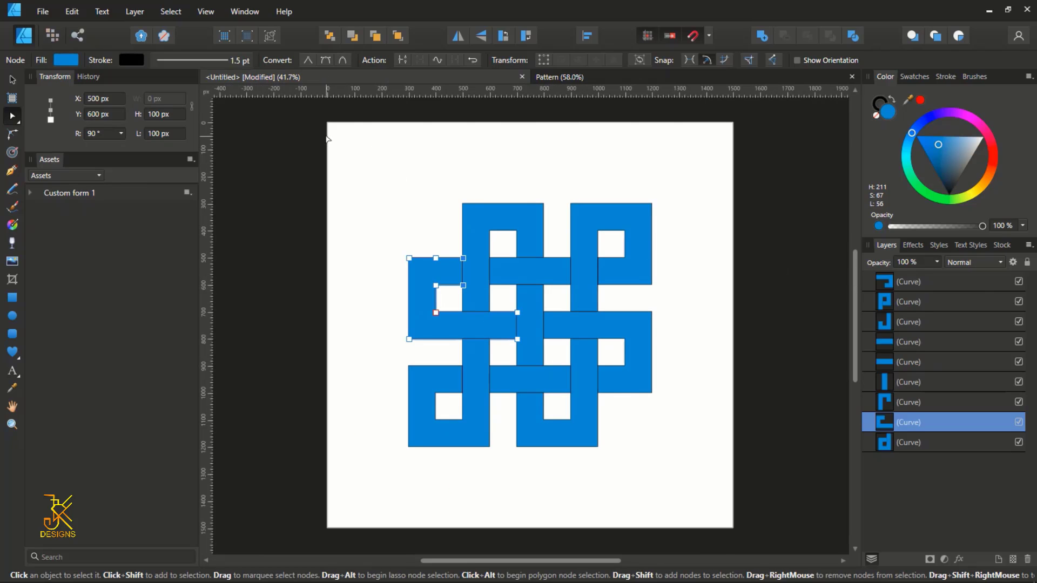
{"action": "key", "text": "v"}
{"action": "left_click_drag", "start_coordinate": [309, 113], "coordinate": [737, 463]}
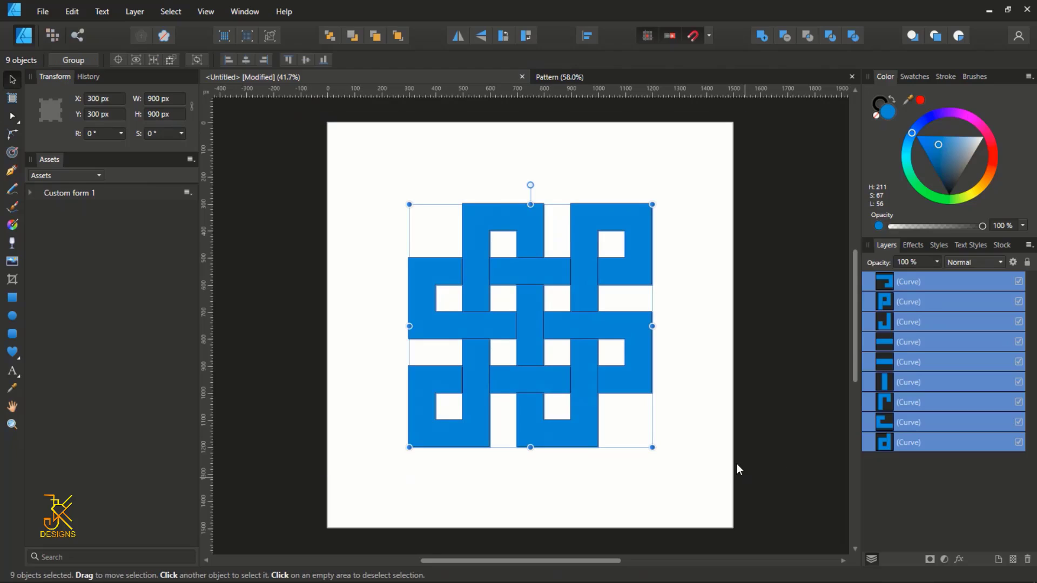
{"action": "left_click_drag", "start_coordinate": [658, 201], "coordinate": [544, 162]}
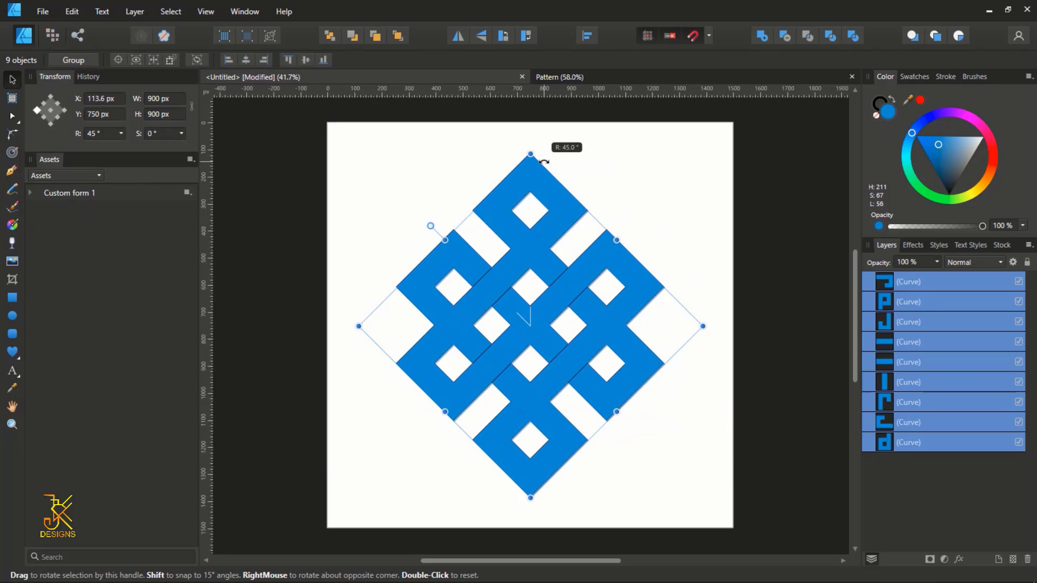
{"action": "left_click", "coordinate": [626, 176]}
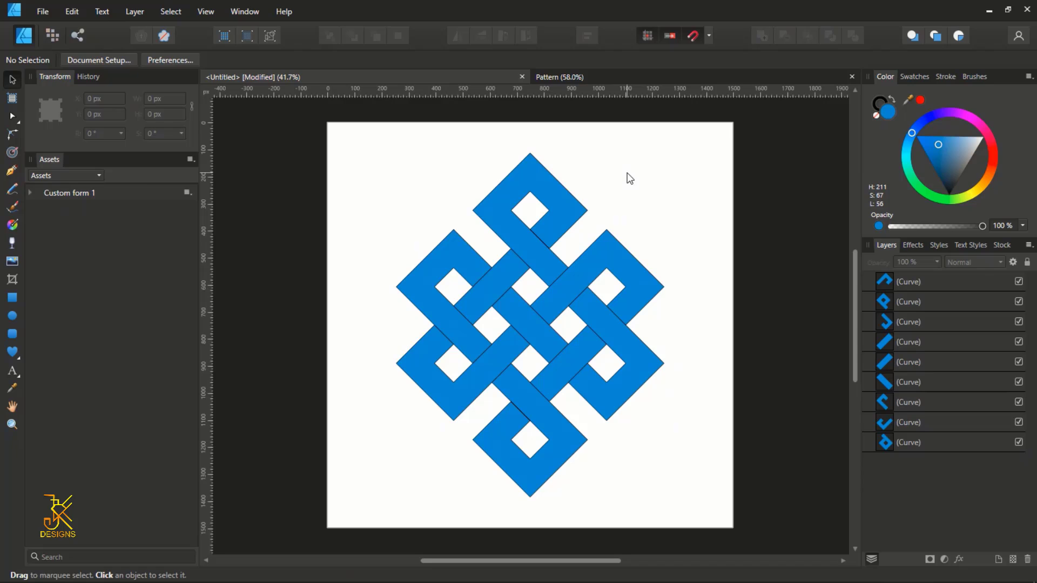
Step: Draw a straight Pen line along the overlap edge below the topmost loop, from the hole's lower corner to the strip's outer corner
{"action": "scroll", "coordinate": [554, 234], "scroll_direction": "up", "scroll_amount": 1}
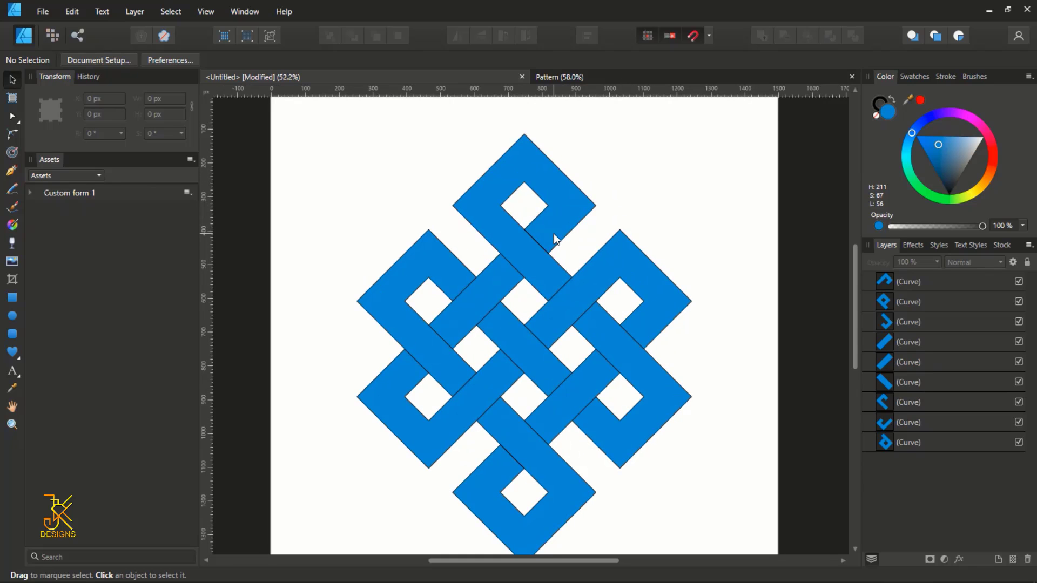
{"action": "scroll", "coordinate": [554, 235], "scroll_direction": "up", "scroll_amount": 2}
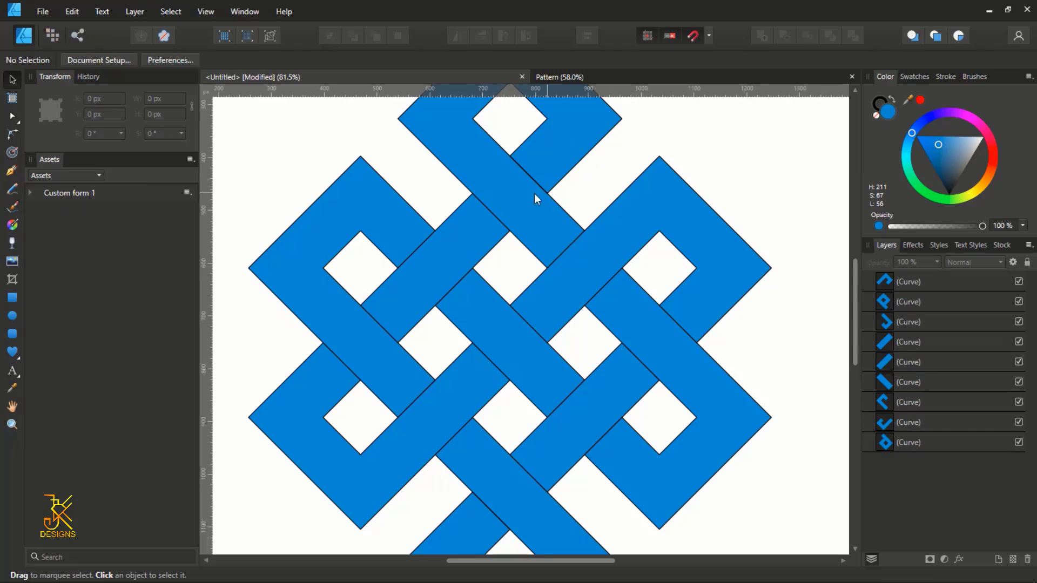
{"action": "left_click", "coordinate": [12, 172]}
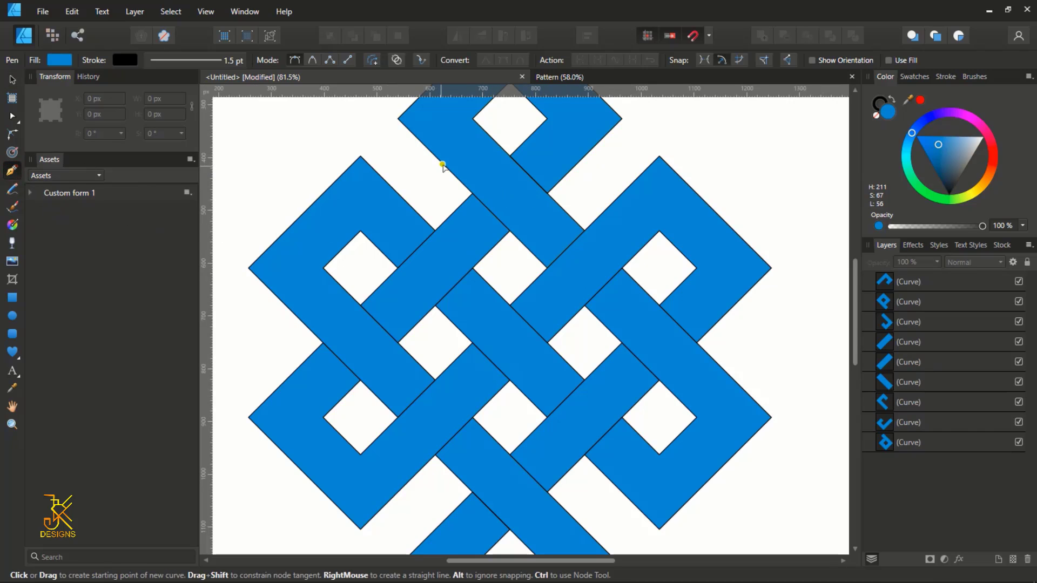
{"action": "scroll", "coordinate": [558, 176], "scroll_direction": "up", "scroll_amount": 4}
{"action": "scroll", "coordinate": [493, 236], "scroll_direction": "up", "scroll_amount": 2}
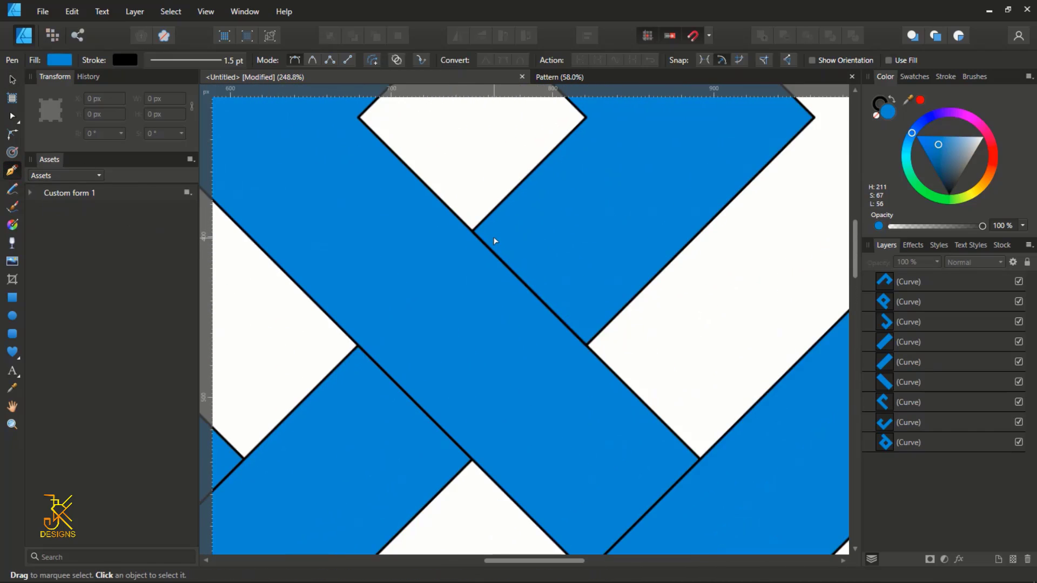
{"action": "left_click", "coordinate": [466, 228]}
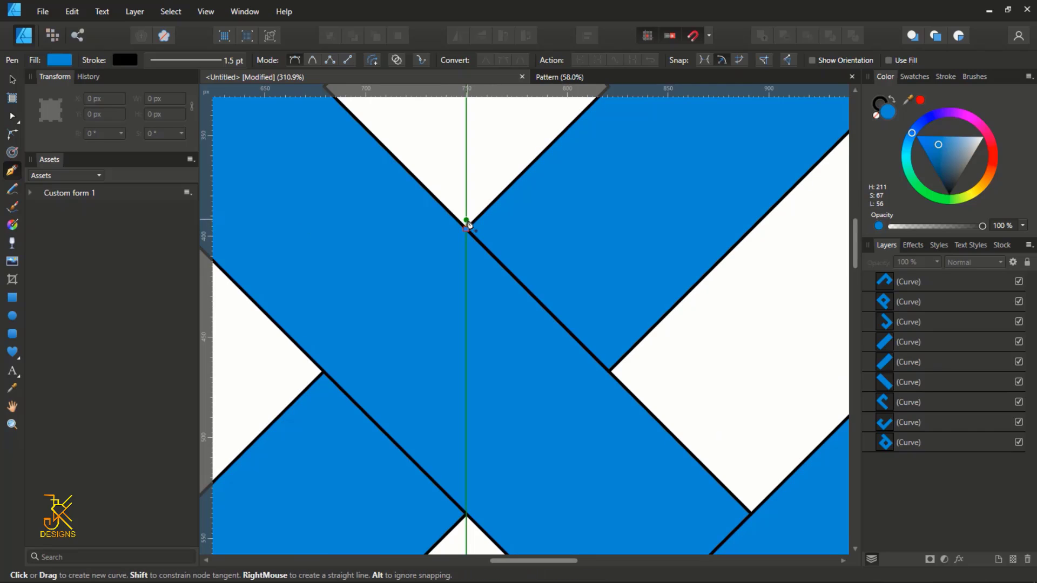
{"action": "left_click", "coordinate": [609, 372]}
{"action": "left_click", "coordinate": [610, 372]}
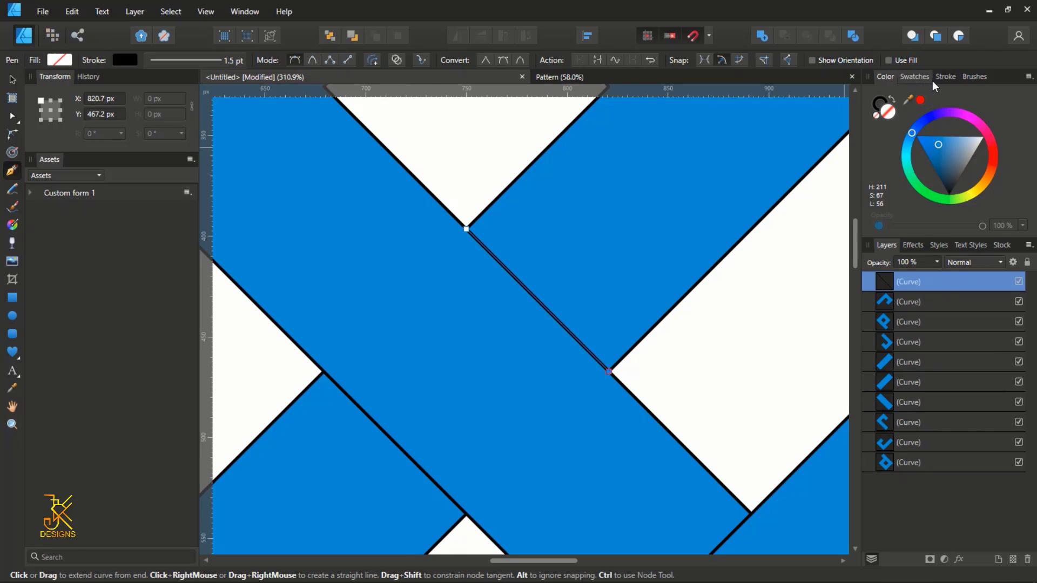
Step: Apply a Gaussian Blur with a 3 px radius to the new line as a shadow
{"action": "left_click", "coordinate": [912, 246]}
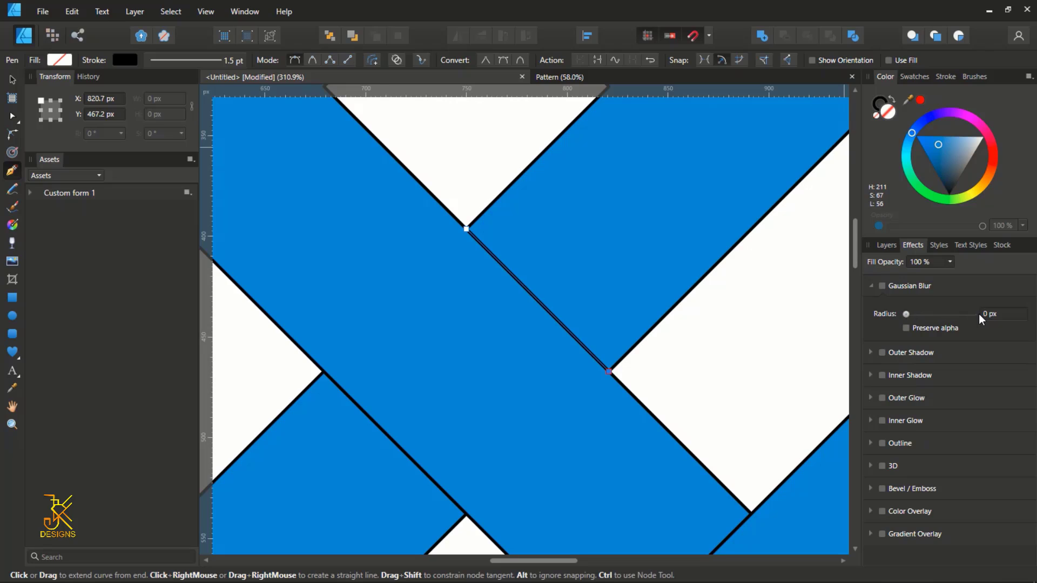
{"action": "scroll", "coordinate": [984, 313], "scroll_direction": "up", "scroll_amount": 3}
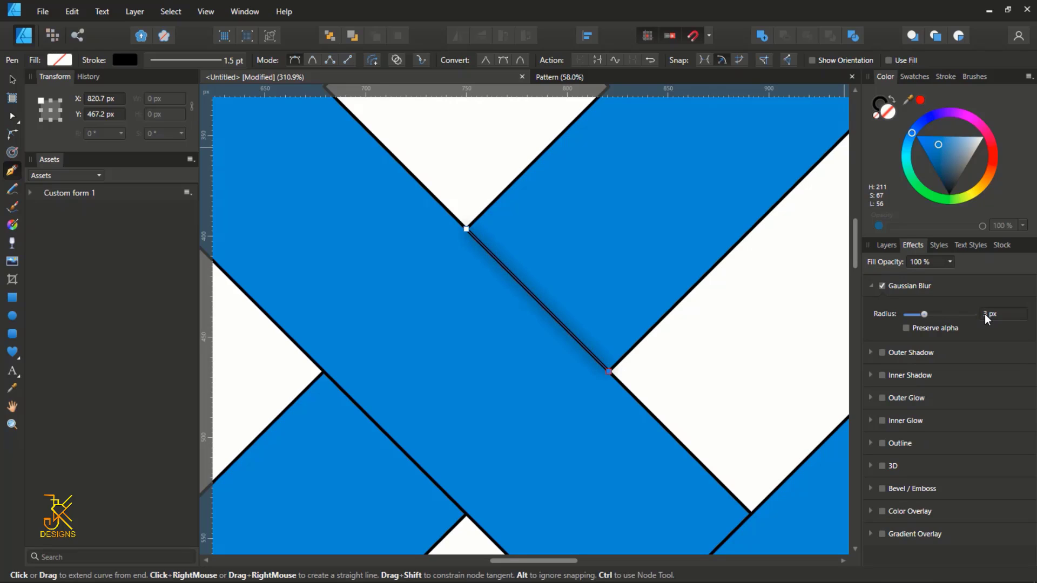
{"action": "scroll", "coordinate": [831, 310], "scroll_direction": "down", "scroll_amount": 5}
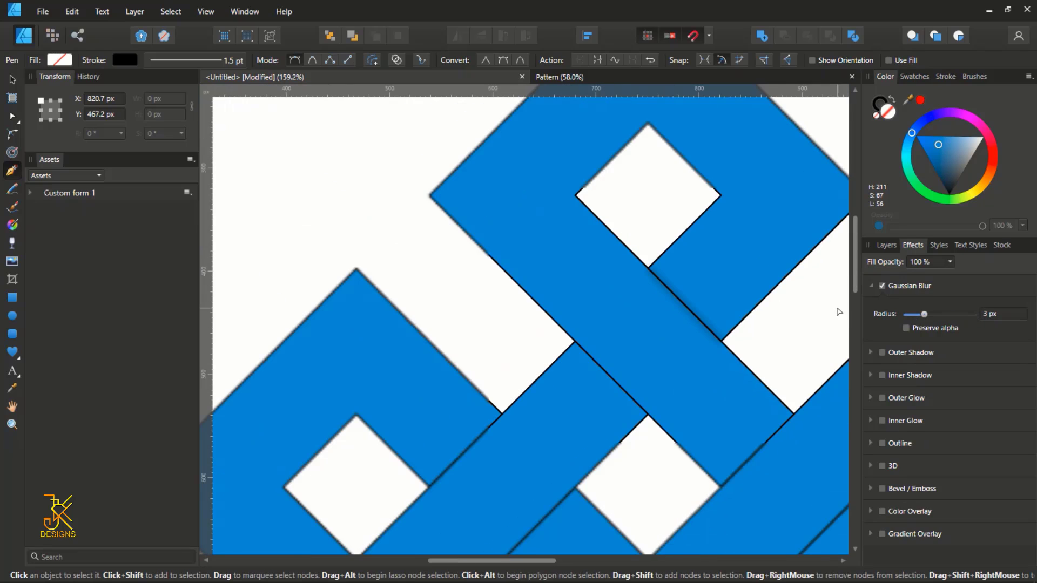
{"action": "scroll", "coordinate": [736, 287], "scroll_direction": "right", "scroll_amount": 4}
{"action": "scroll", "coordinate": [736, 287], "scroll_direction": "down", "scroll_amount": 1}
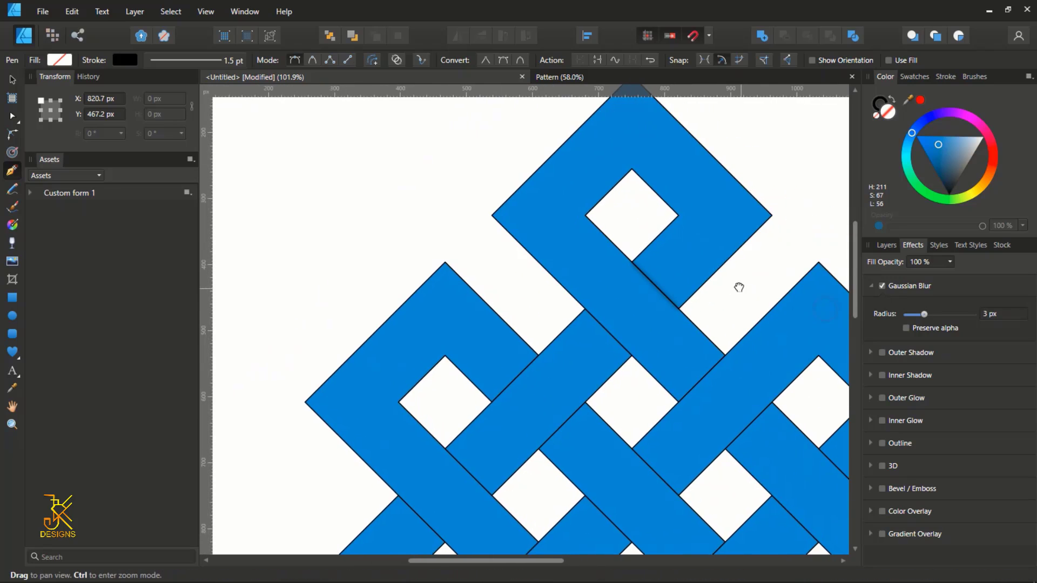
Step: Select the nine strip curves without the blurred line and set their stroke width to 0.5 pt
{"action": "left_click", "coordinate": [887, 246]}
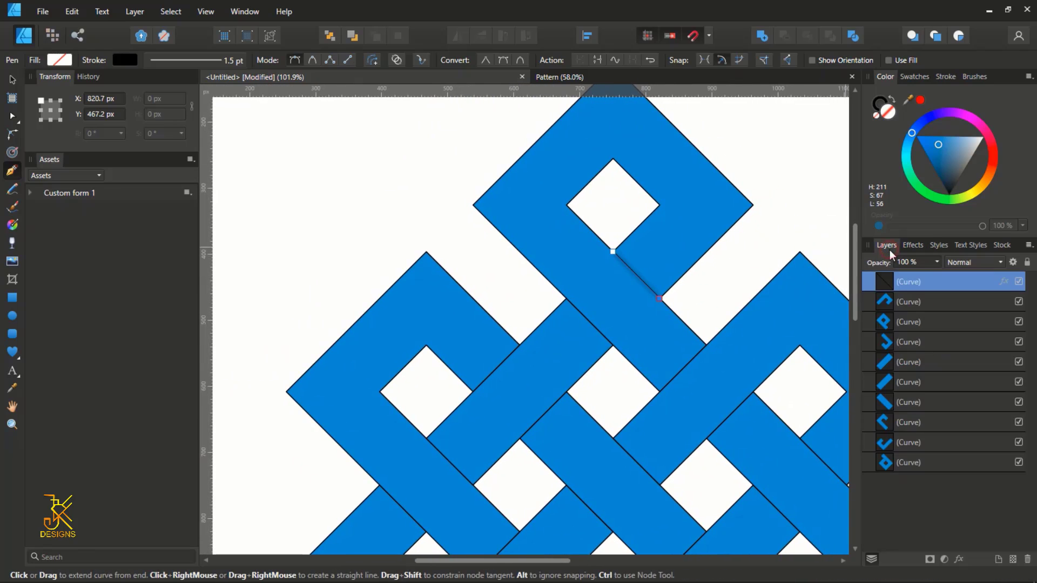
{"action": "left_click", "coordinate": [894, 303]}
{"action": "left_click", "coordinate": [899, 462], "text": "shift"}
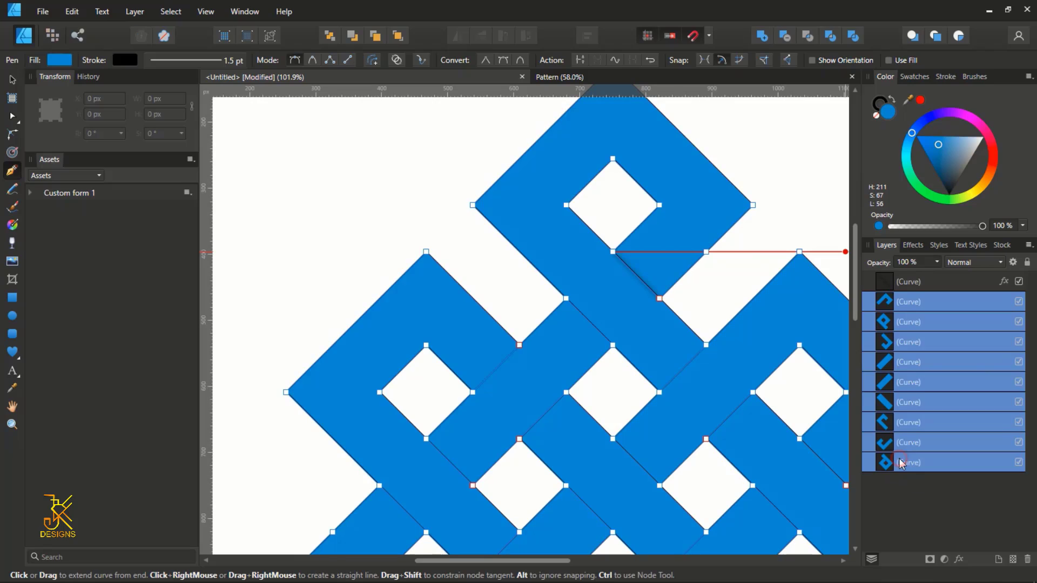
{"action": "left_click", "coordinate": [946, 76]}
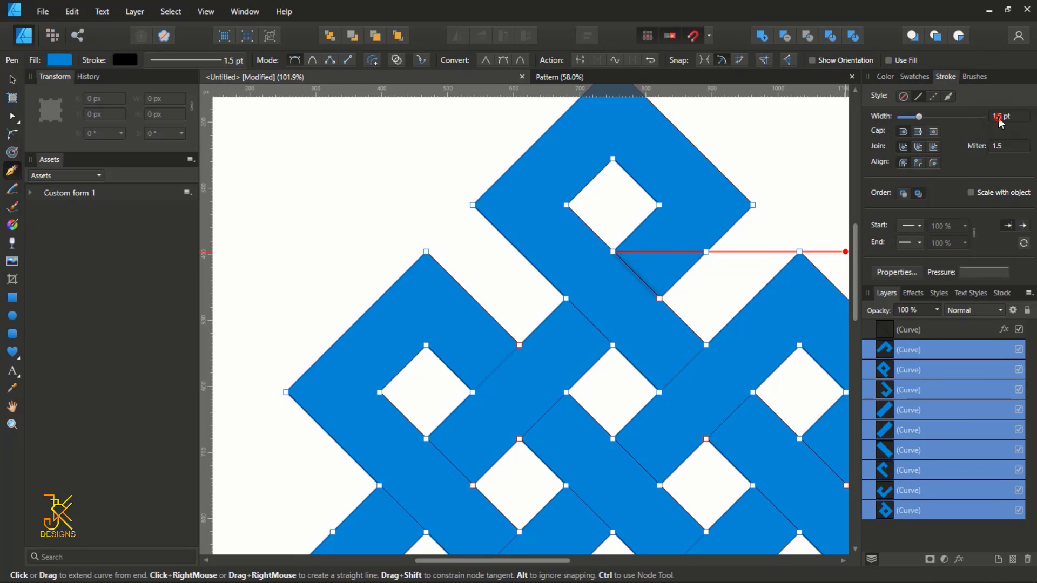
{"action": "left_click", "coordinate": [999, 116]}
{"action": "type", "text": ".5"}
{"action": "key", "text": "Return"}
{"action": "scroll", "coordinate": [751, 265], "scroll_direction": "up", "scroll_amount": 5}
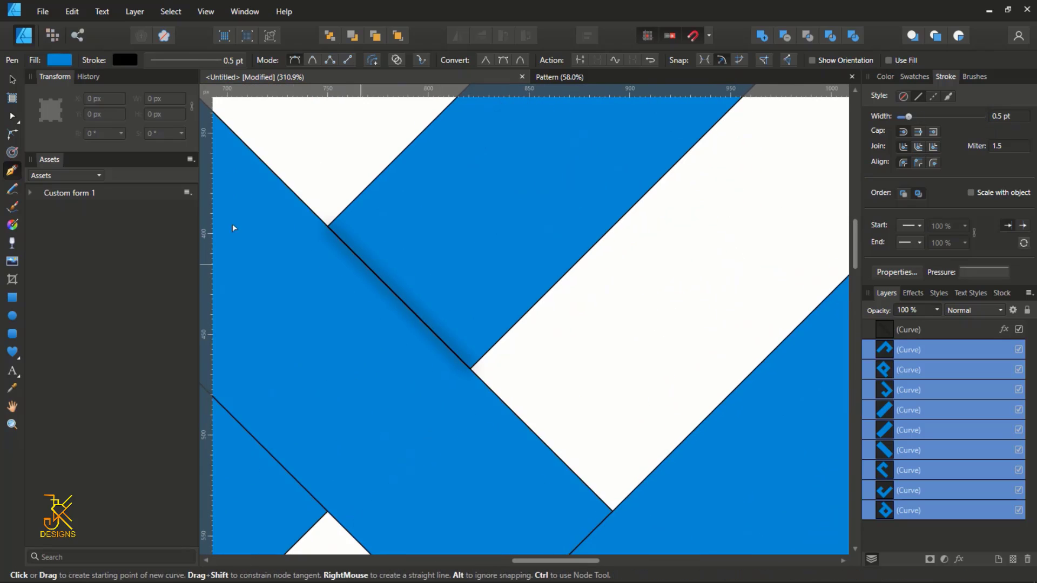
Step: Select the blurred line and place a copy on the opposite edge of the same strip, at X 679.3 px, Y 467.2 px
{"action": "left_click", "coordinate": [12, 80]}
{"action": "left_click_drag", "start_coordinate": [627, 336], "coordinate": [708, 329]}
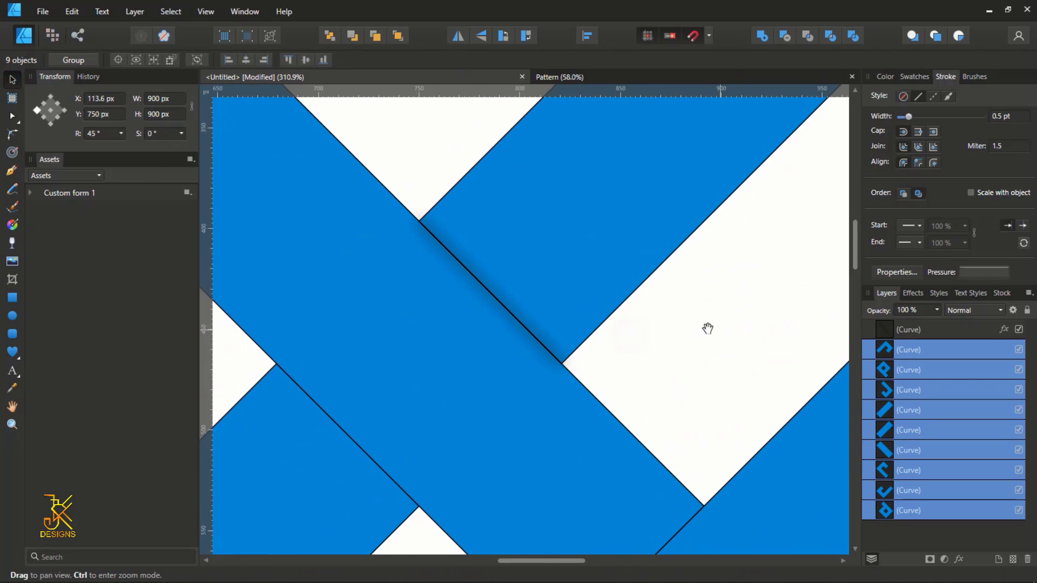
{"action": "left_click", "coordinate": [523, 320]}
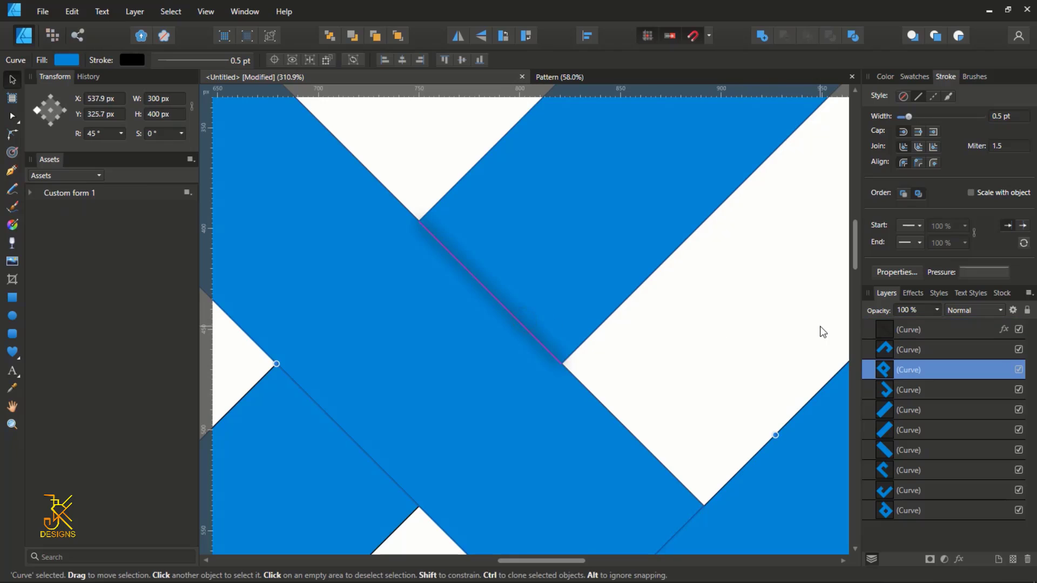
{"action": "left_click", "coordinate": [905, 327]}
{"action": "scroll", "coordinate": [452, 259], "scroll_direction": "up", "scroll_amount": 2}
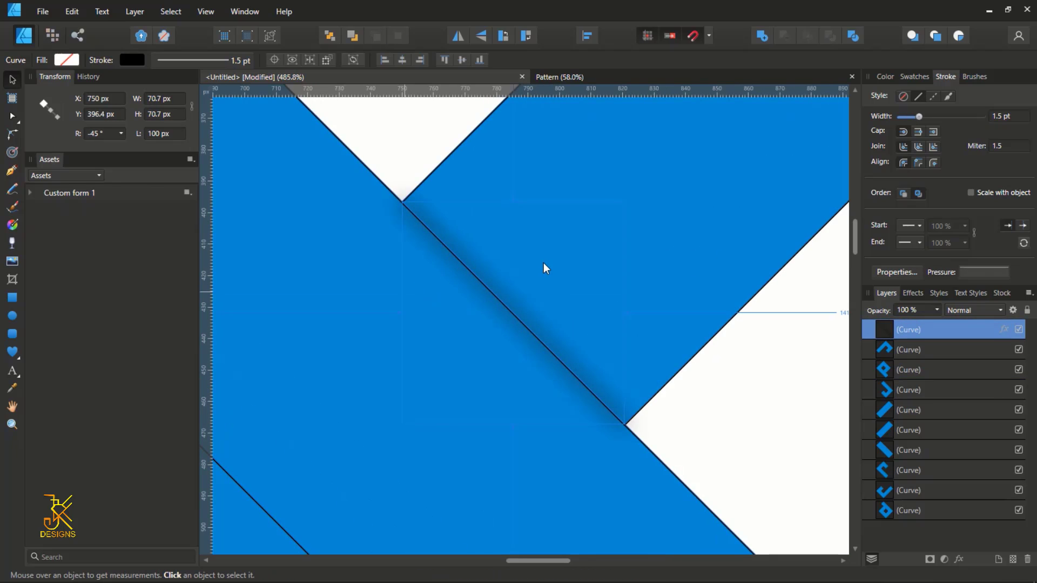
{"action": "scroll", "coordinate": [481, 297], "scroll_direction": "down", "scroll_amount": 3}
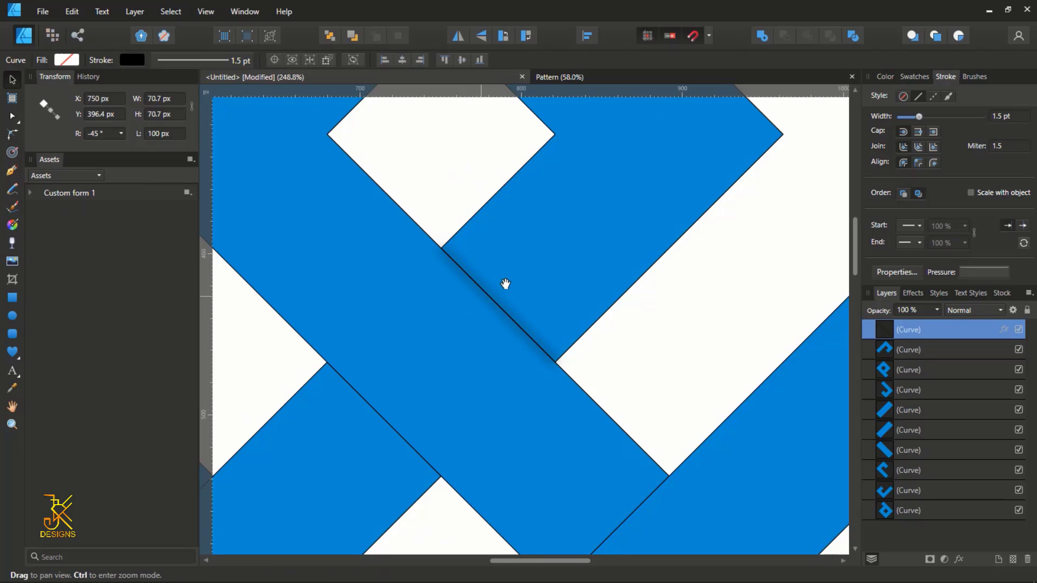
{"action": "scroll", "coordinate": [591, 245], "scroll_direction": "down", "scroll_amount": 3}
{"action": "left_click", "coordinate": [592, 264]}
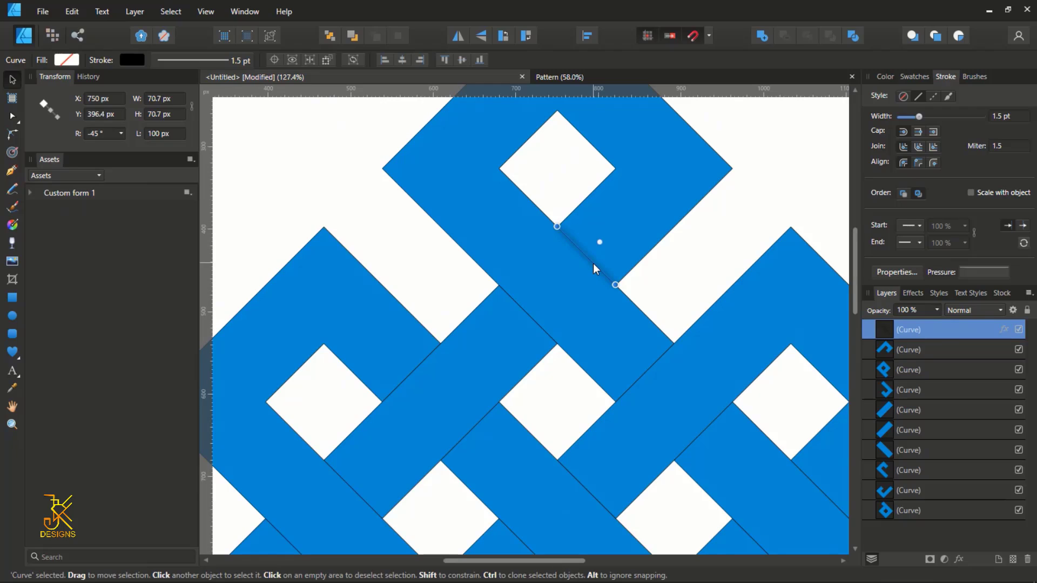
{"action": "left_click_drag", "start_coordinate": [593, 264], "coordinate": [520, 315]}
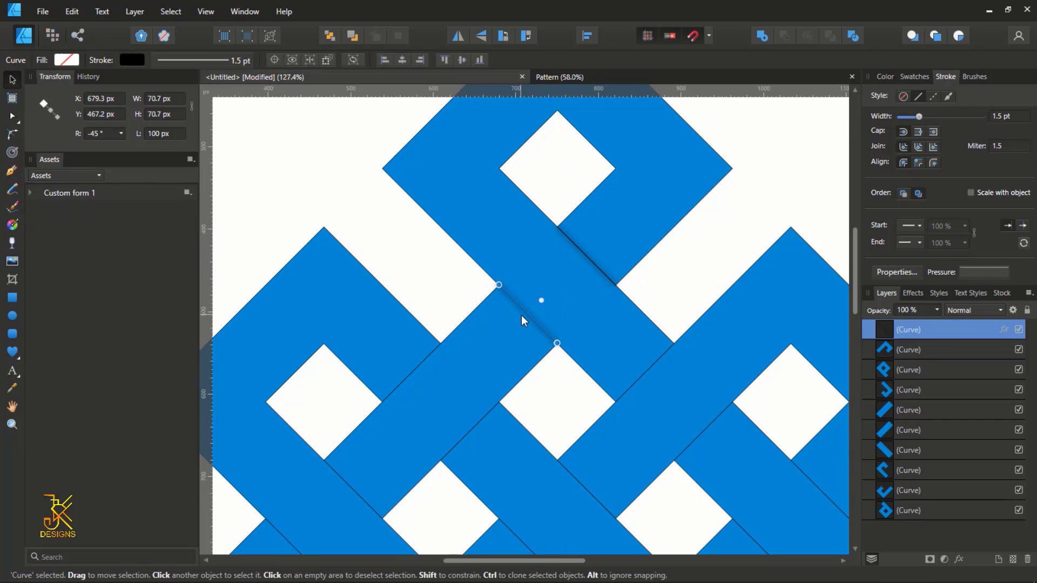
Step: Place copies of the blurred line along the other strip crossings, rotating them to 45 degrees where the overlap edges run the other way
{"action": "scroll", "coordinate": [521, 316], "scroll_direction": "down", "scroll_amount": 3}
{"action": "scroll", "coordinate": [605, 313], "scroll_direction": "up", "scroll_amount": 2}
{"action": "left_click_drag", "start_coordinate": [605, 320], "coordinate": [648, 231]}
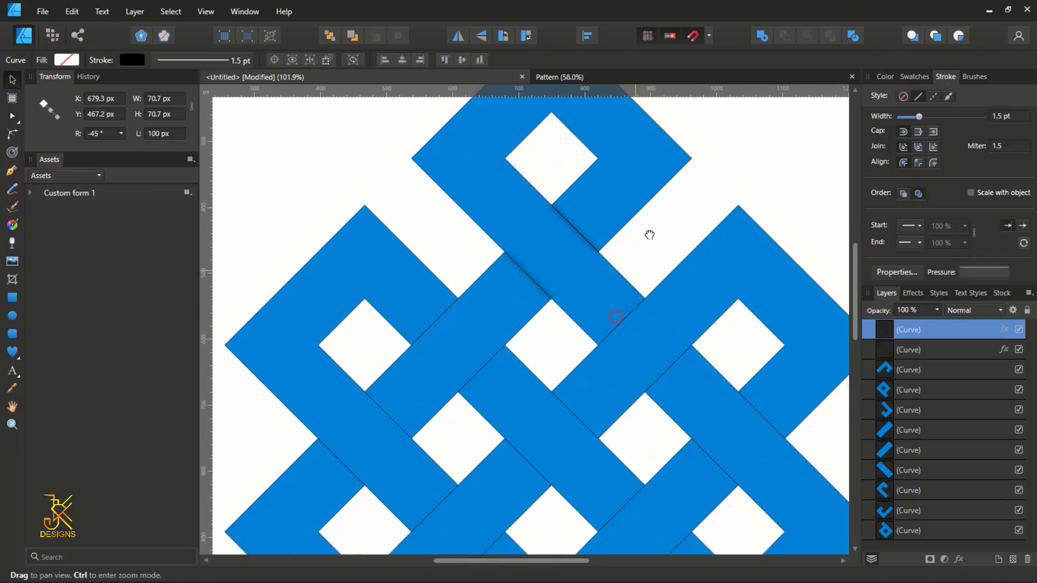
{"action": "left_click_drag", "start_coordinate": [545, 245], "coordinate": [406, 420]}
{"action": "scroll", "coordinate": [468, 404], "scroll_direction": "down", "scroll_amount": 3}
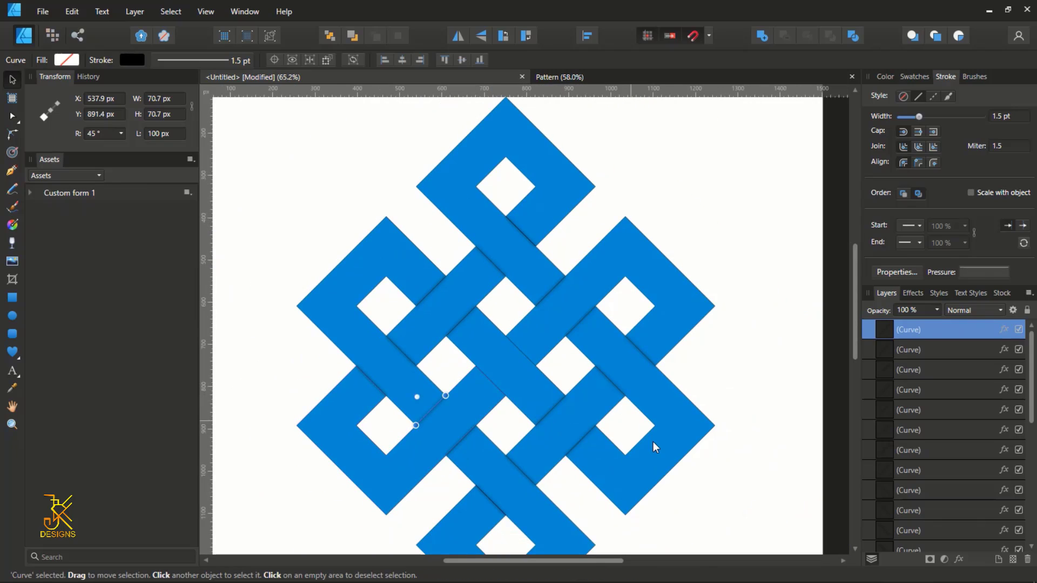
Step: Copy the blurred line from the far-left crossing onto the central strip's upper-right edge, at X 750 px, Y 679.3 px
{"action": "left_click_drag", "start_coordinate": [553, 445], "coordinate": [556, 390]}
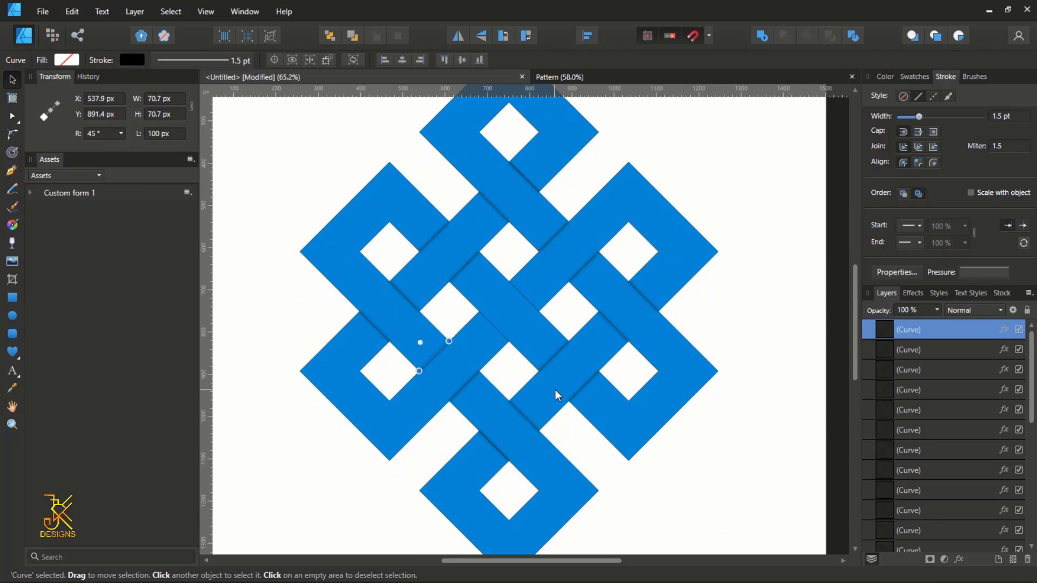
{"action": "scroll", "coordinate": [555, 390], "scroll_direction": "up", "scroll_amount": 1}
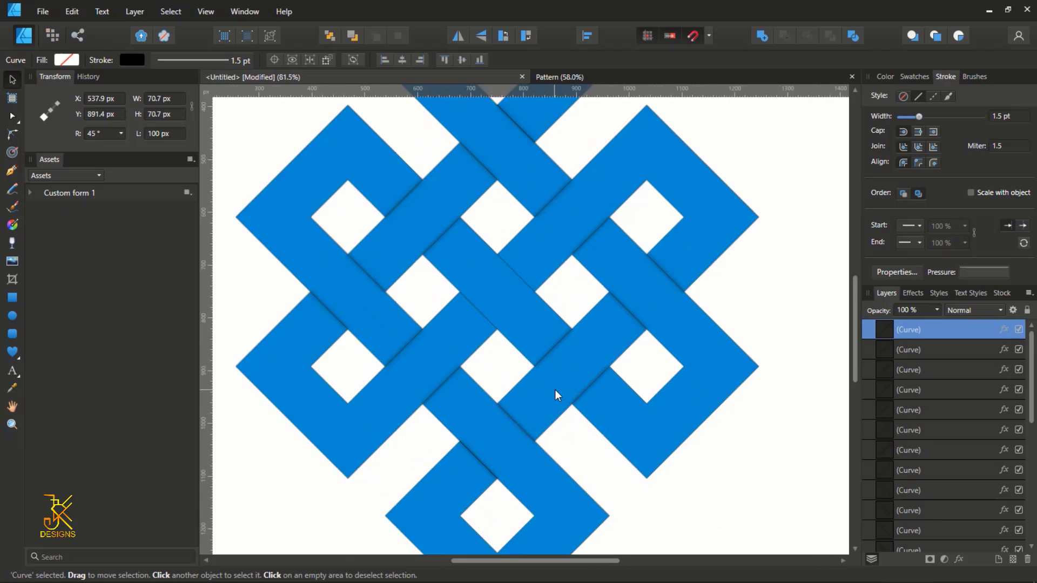
{"action": "scroll", "coordinate": [555, 390], "scroll_direction": "up", "scroll_amount": 1}
{"action": "left_click", "coordinate": [283, 303]}
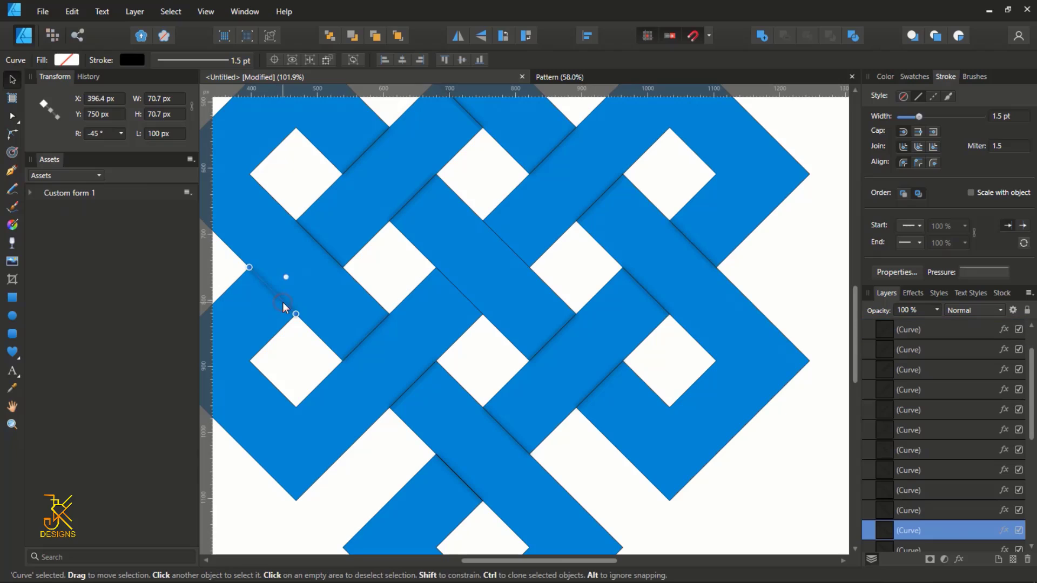
{"action": "left_click_drag", "start_coordinate": [282, 297], "coordinate": [521, 254]}
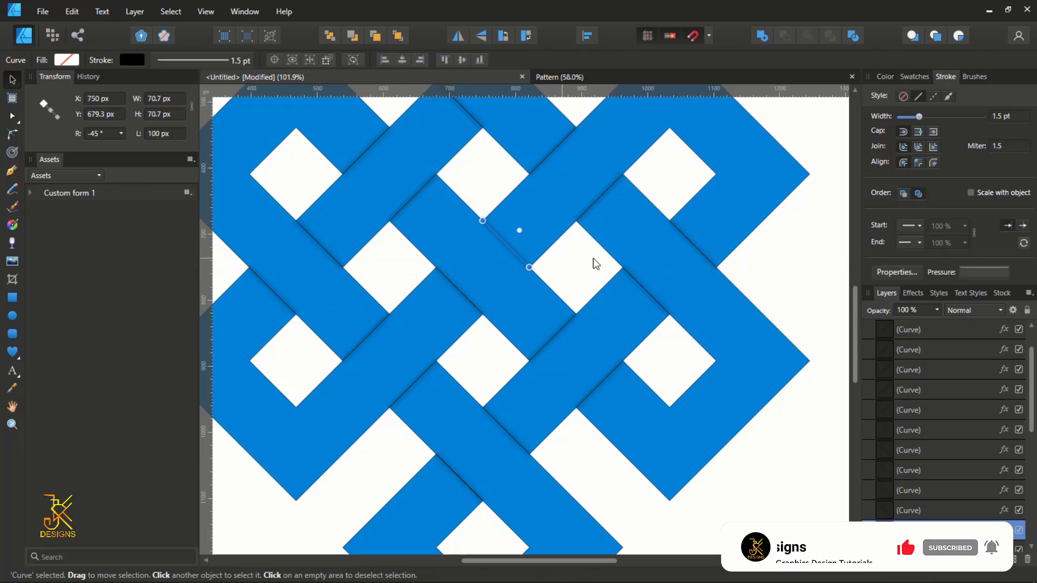
{"action": "scroll", "coordinate": [595, 258], "scroll_direction": "down", "scroll_amount": 3}
{"action": "scroll", "coordinate": [595, 258], "scroll_direction": "up", "scroll_amount": 2}
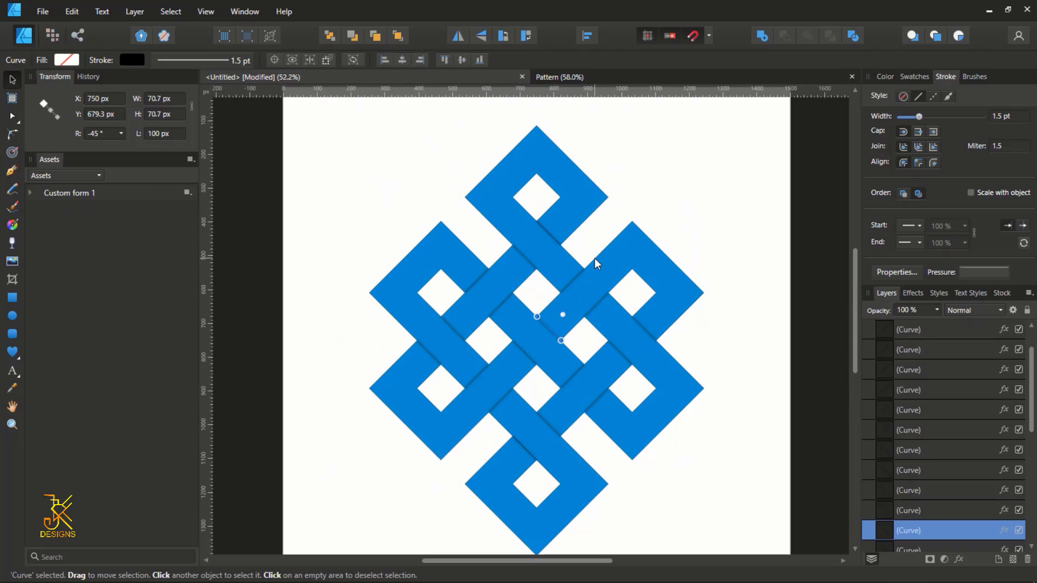
{"action": "scroll", "coordinate": [595, 258], "scroll_direction": "down", "scroll_amount": 3}
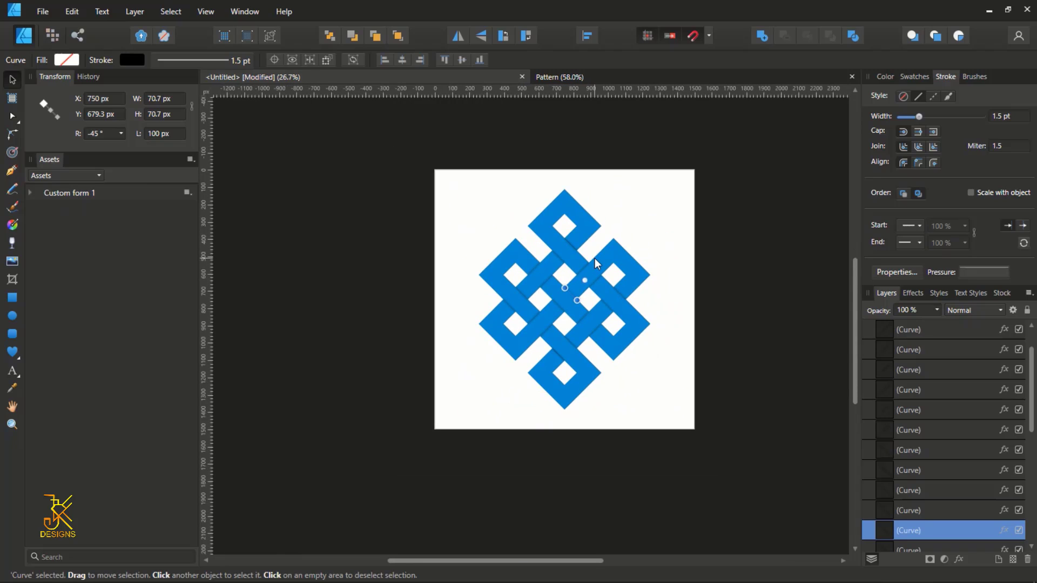